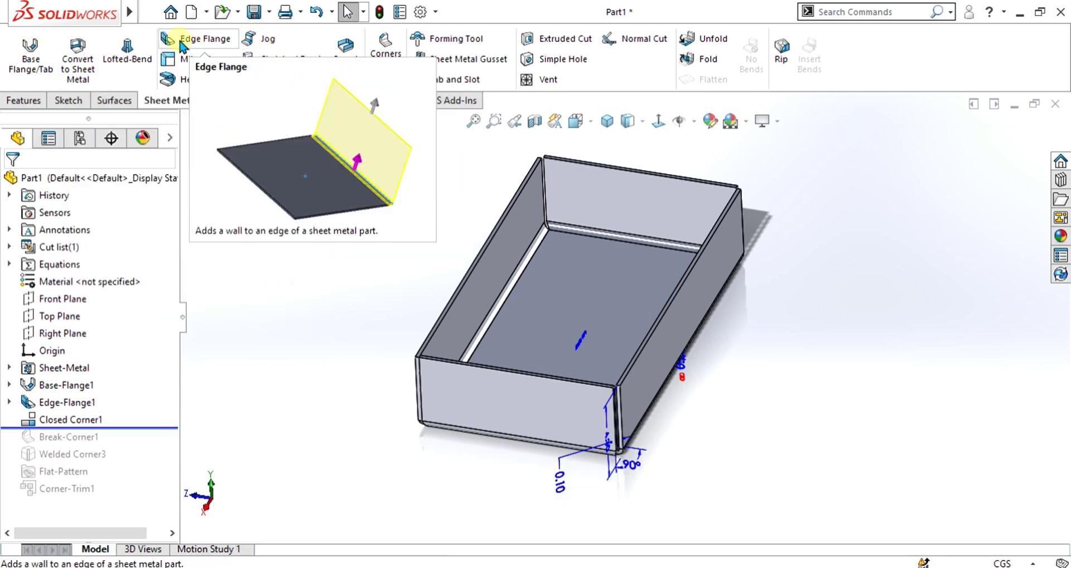
Roll the feature history forward to include the break-corner and welded-corner features.
scroll(642, 417, "down", 3)
left_click_drag(125, 428, 132, 463)
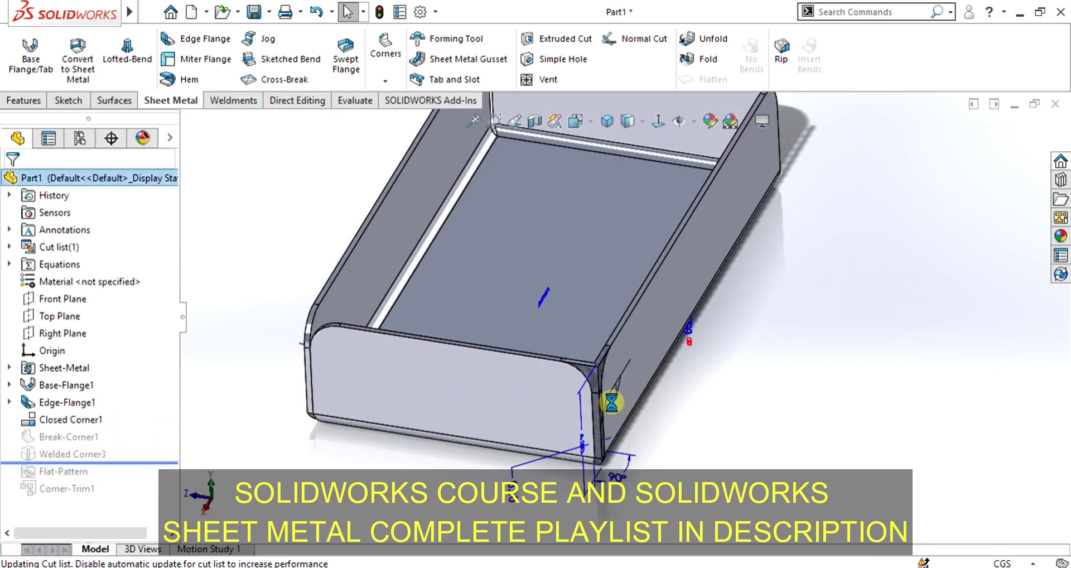
scroll(604, 405, "down", 5)
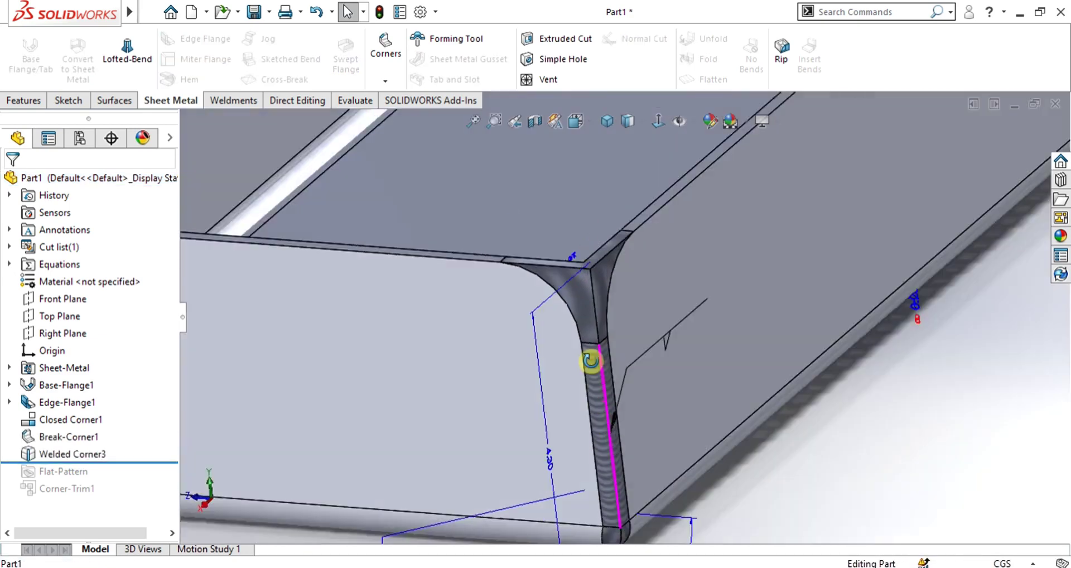
Examine the box's finished corners from several sides, comparing the welded corner with an unwelded one.
scroll(588, 350, "up", 10)
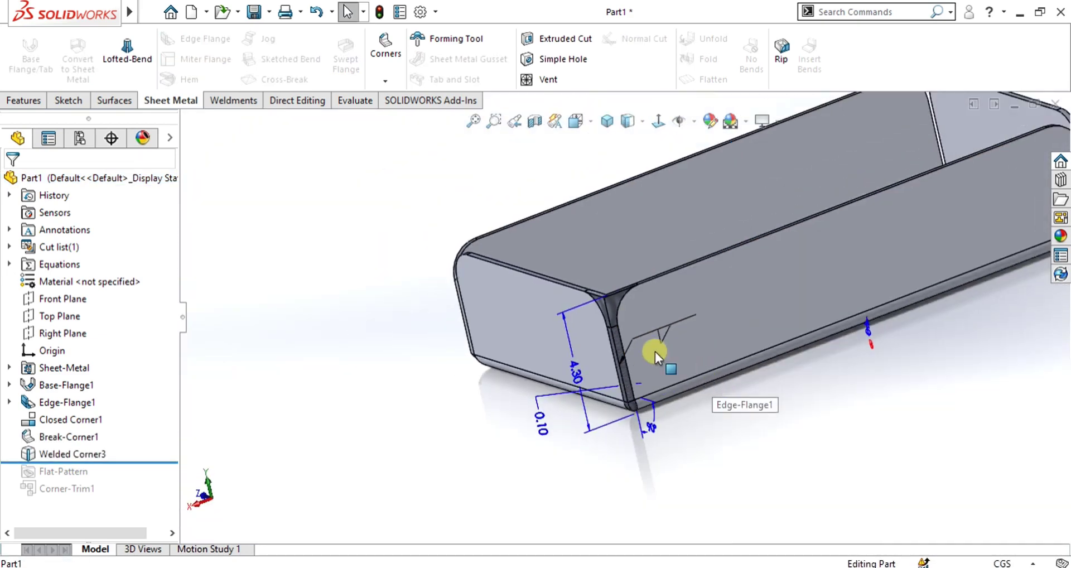
middle_click_drag(655, 350, 730, 355)
scroll(626, 269, "up", 3)
scroll(631, 318, "down", 6)
mouse_move(644, 353)
middle_mouse_down()
mouse_move(690, 349)
mouse_move(663, 359)
middle_mouse_up()
scroll(602, 318, "up", 2)
scroll(614, 357, "down", 4)
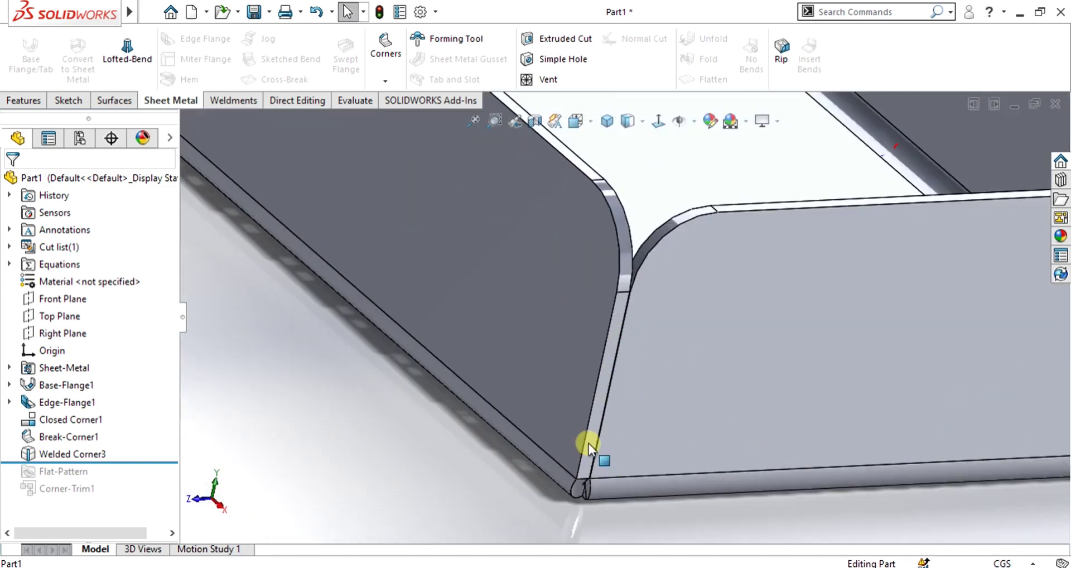
scroll(588, 443, "down", 5)
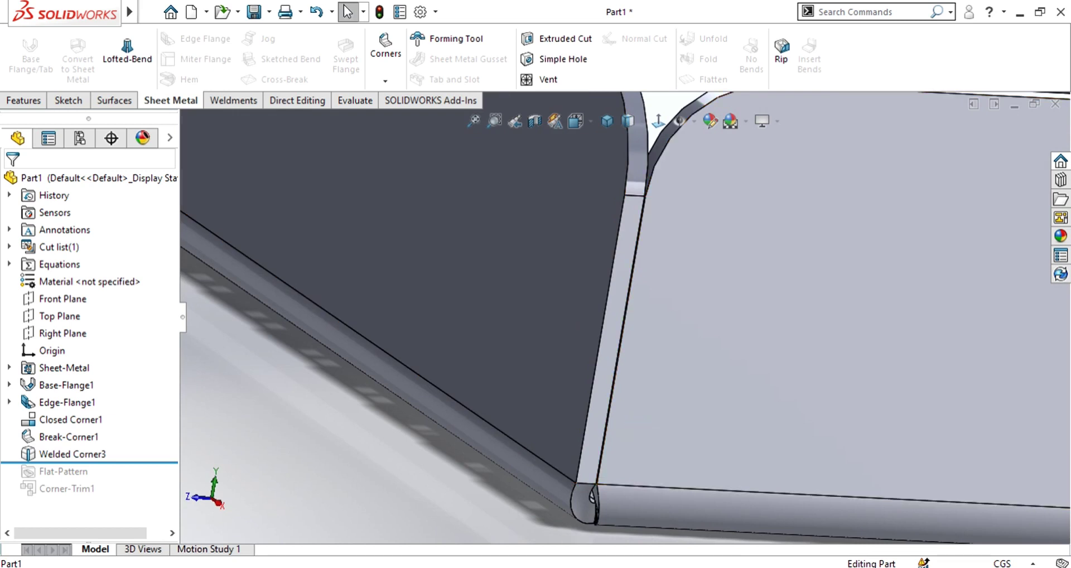
left_click(616, 488)
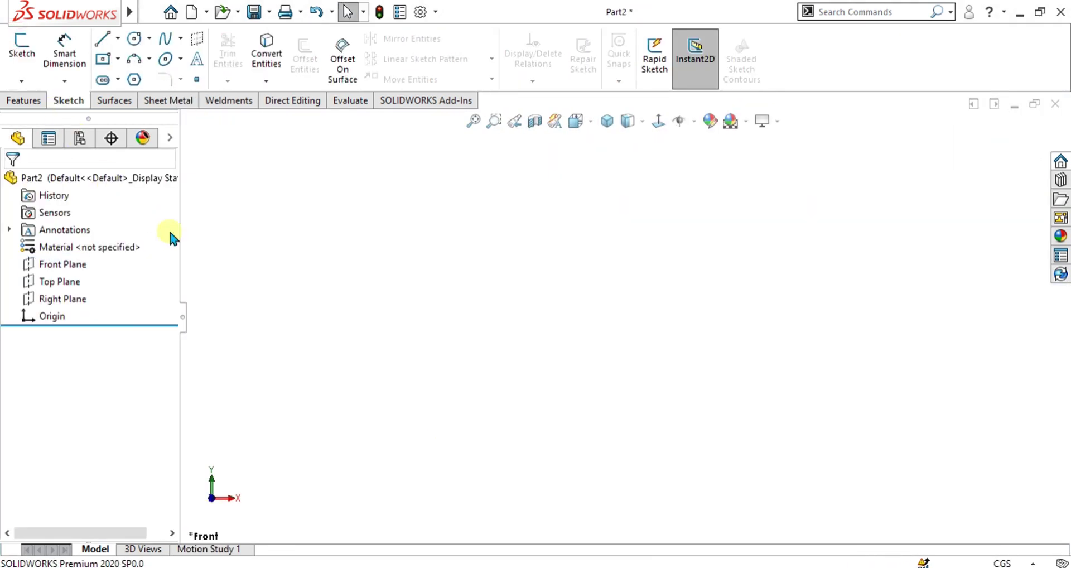
Sketch a center rectangle on the Top Plane, centered on the origin, and exit the sketch.
left_click(57, 282)
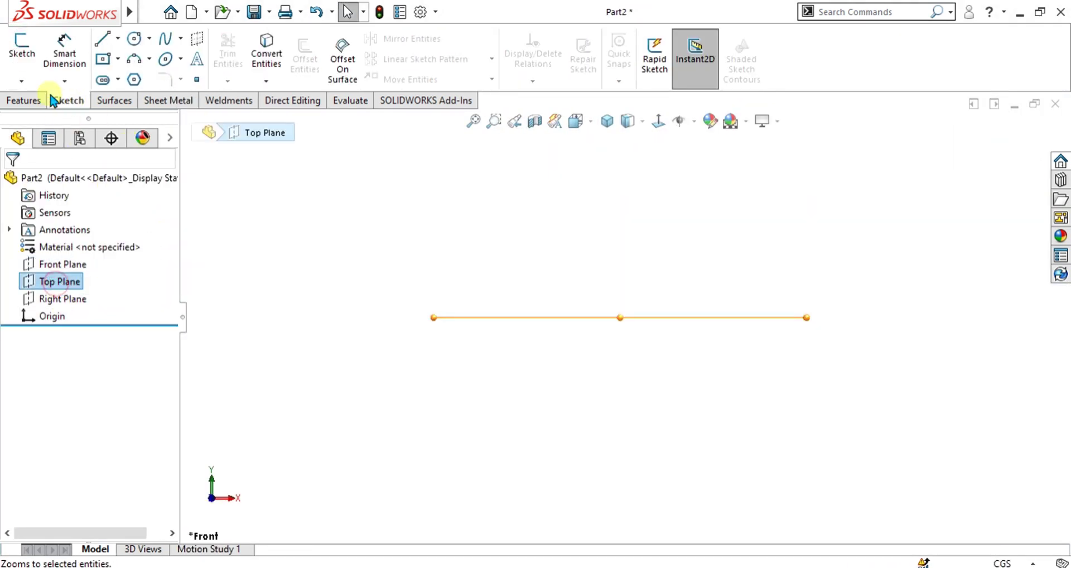
left_click(21, 49)
left_click(103, 59)
left_click(620, 317)
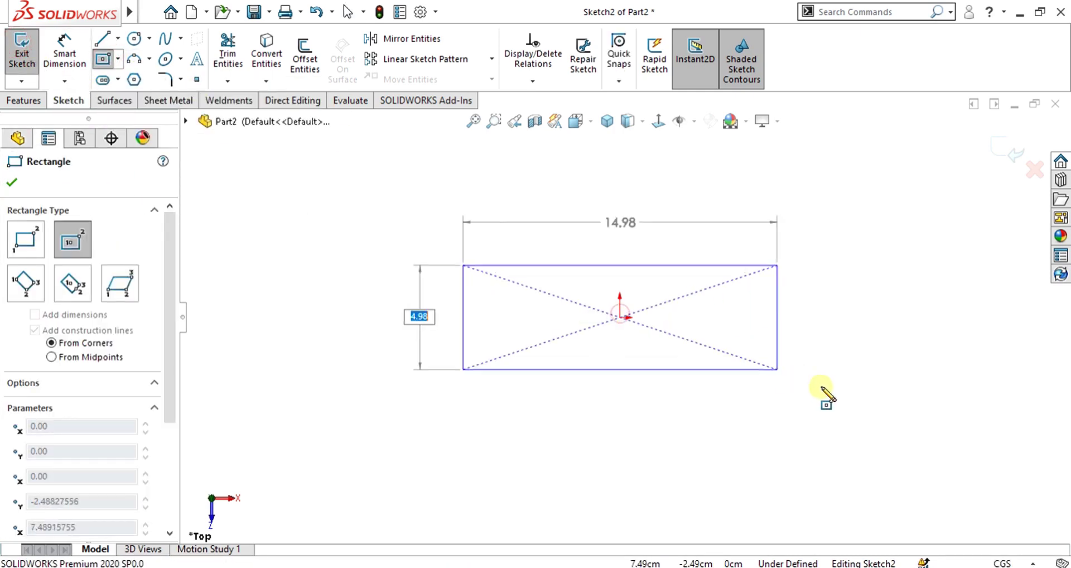
left_click(926, 456)
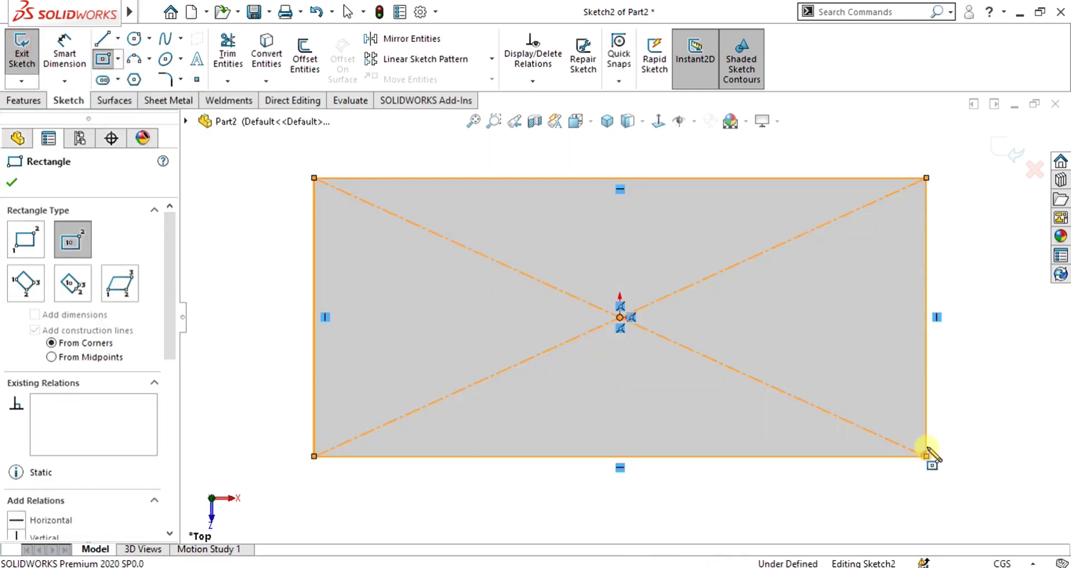
scroll(566, 269, "up", 2)
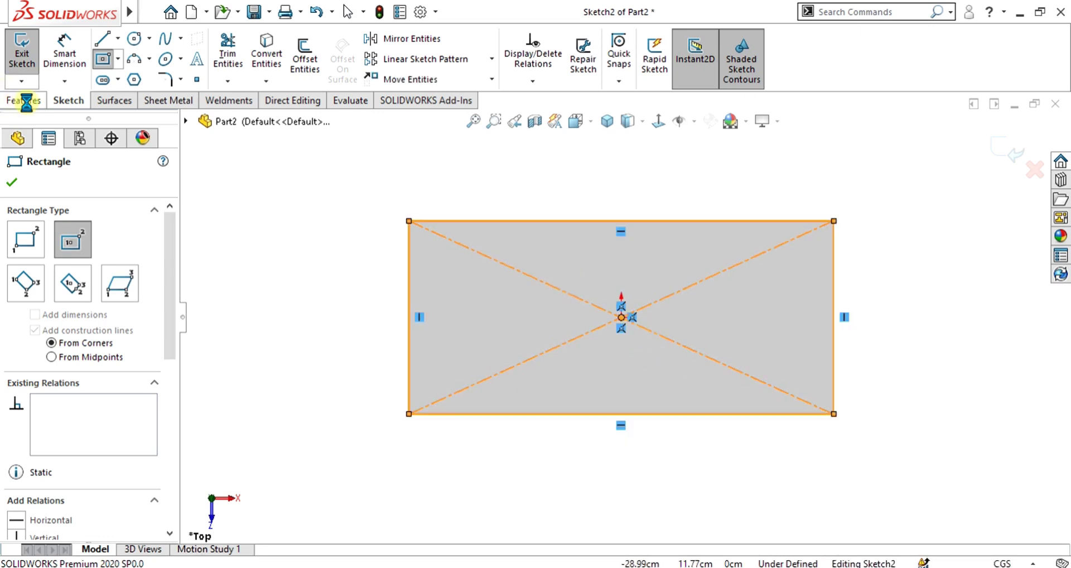
left_click(21, 56)
Create a base flange from the rectangle sketch, 0.20 cm thick with a K-factor of 0.5 and rectangular auto relief.
left_click(158, 102)
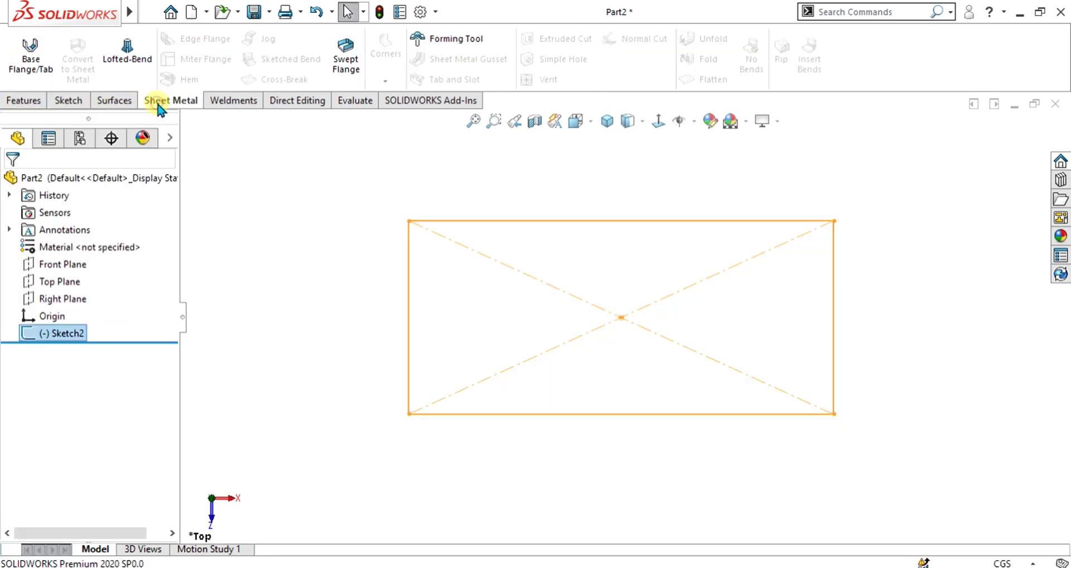
left_click(35, 60)
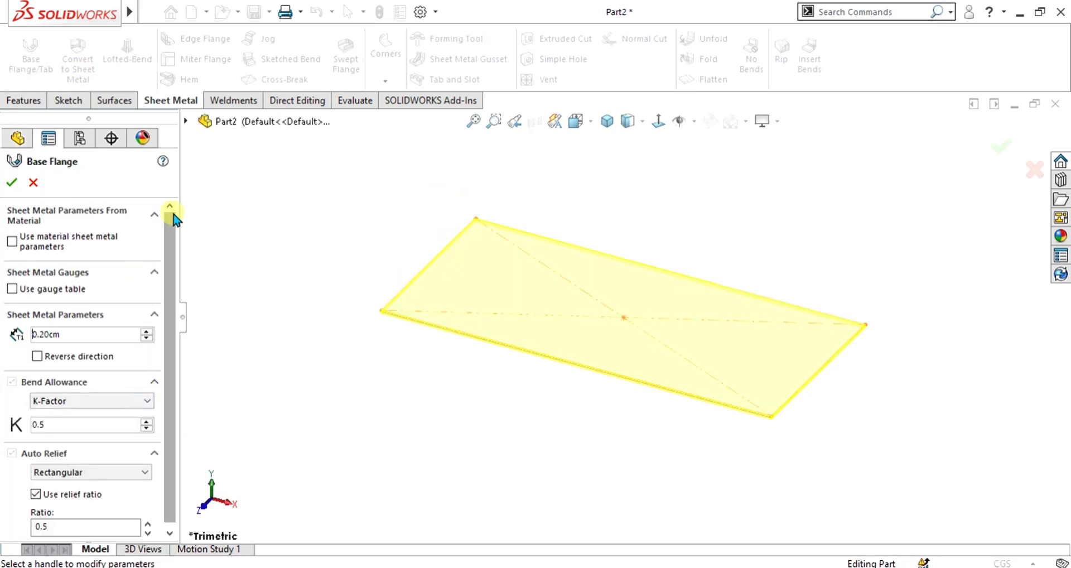
mouse_move(169, 218)
left_mouse_down()
mouse_move(179, 248)
mouse_move(179, 220)
left_mouse_up()
left_click(68, 401)
left_click(75, 400)
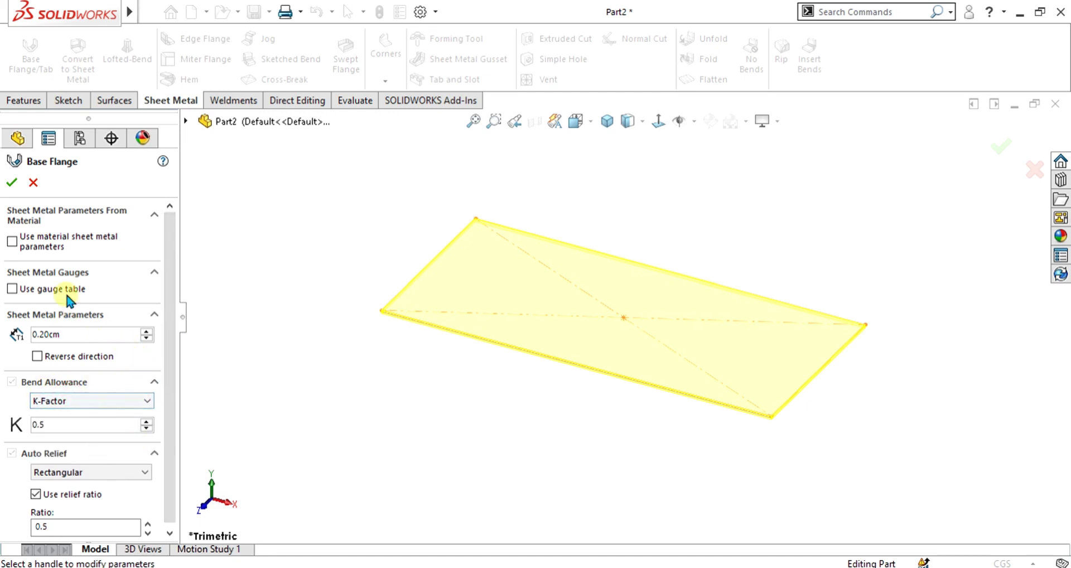
scroll(174, 255, "down", 1)
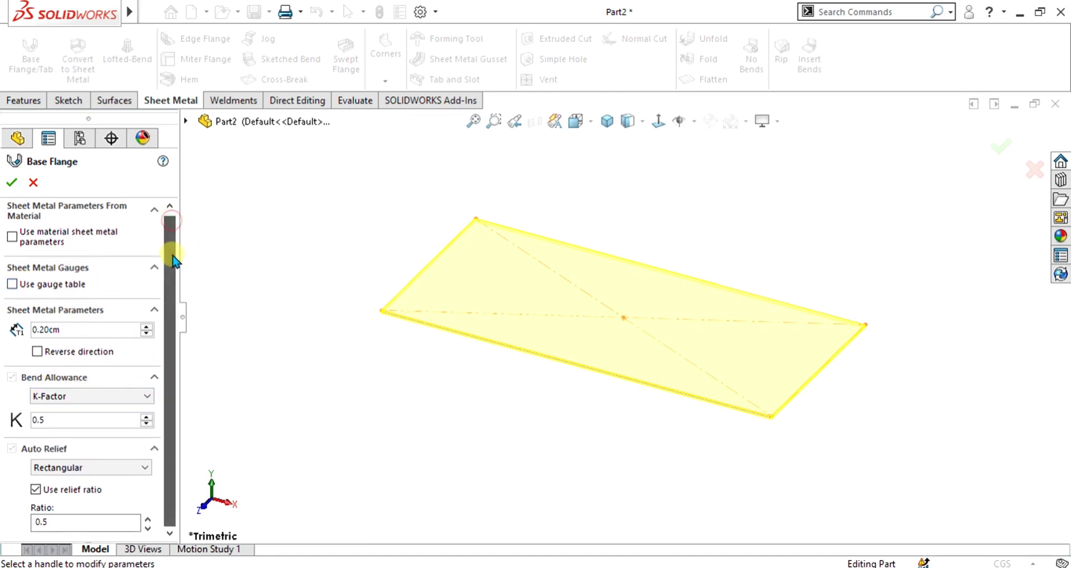
scroll(170, 216, "up", 1)
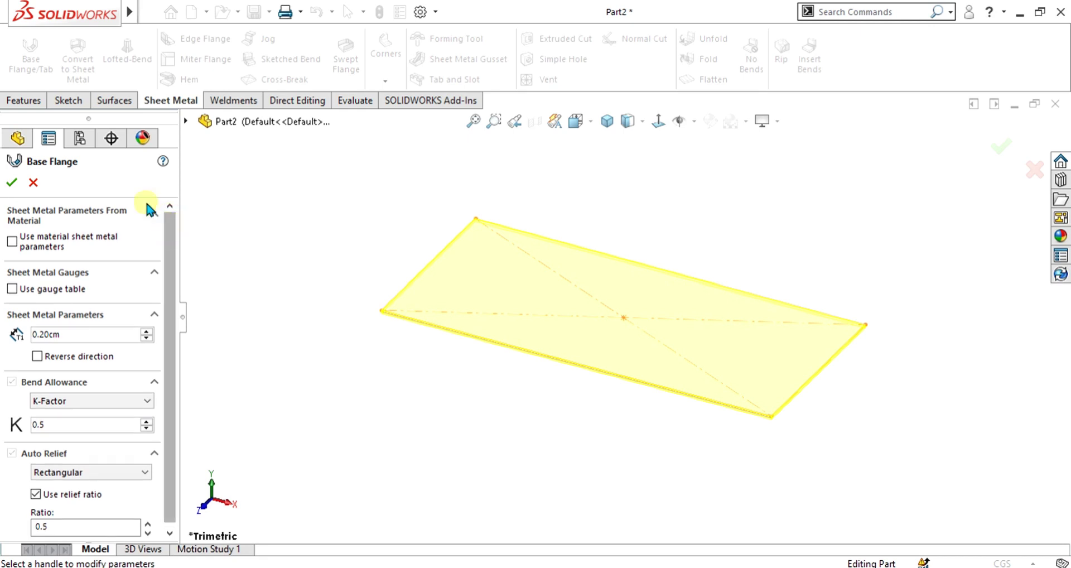
left_click(13, 182)
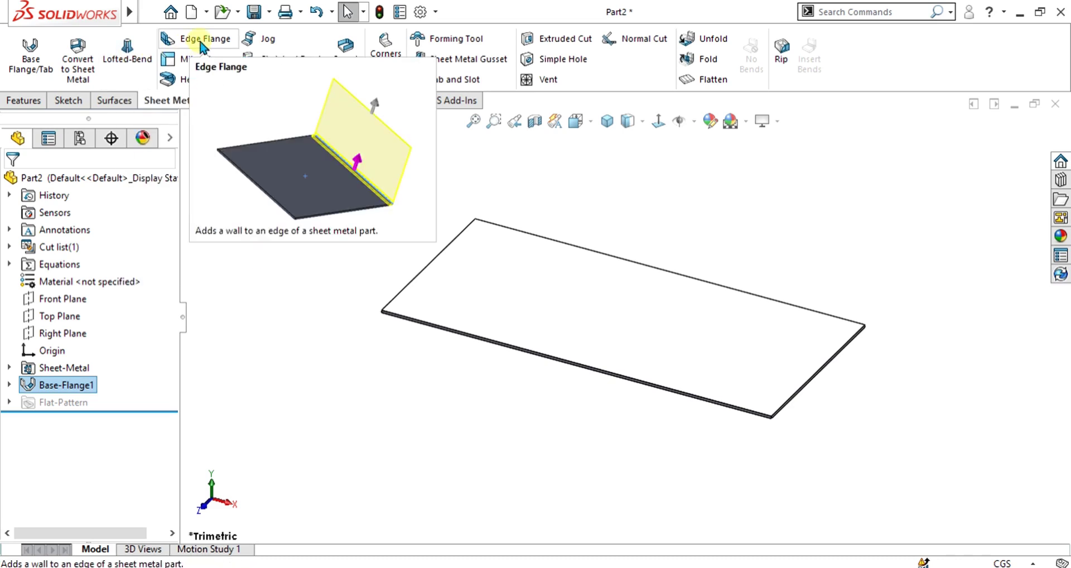
Add 90-degree edge flanges 5.40 cm long along all four edges of the base plate.
left_click(642, 264)
left_click(641, 208)
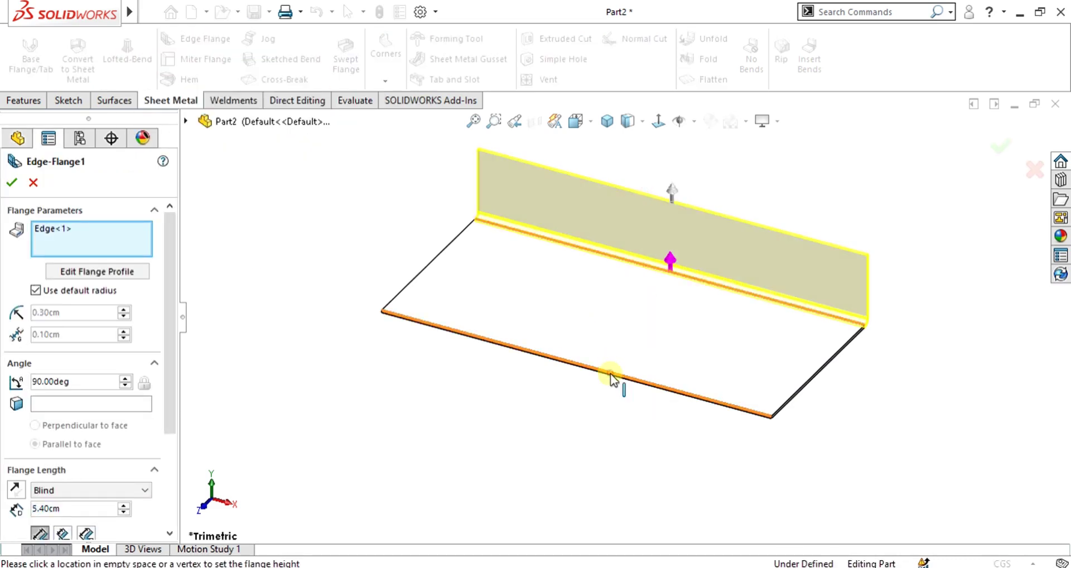
left_click(610, 371)
left_click(830, 362)
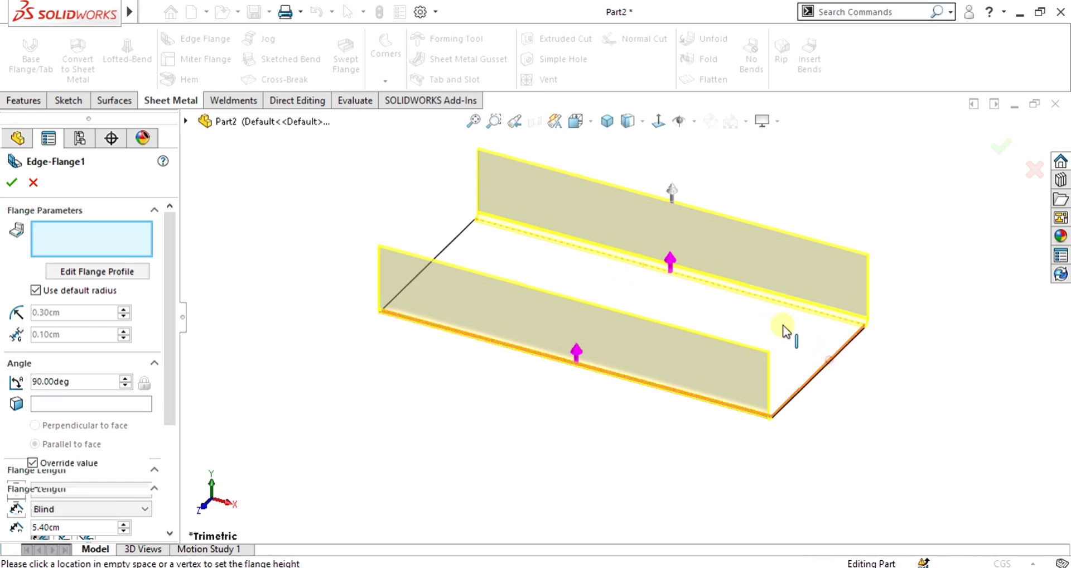
left_click(459, 244)
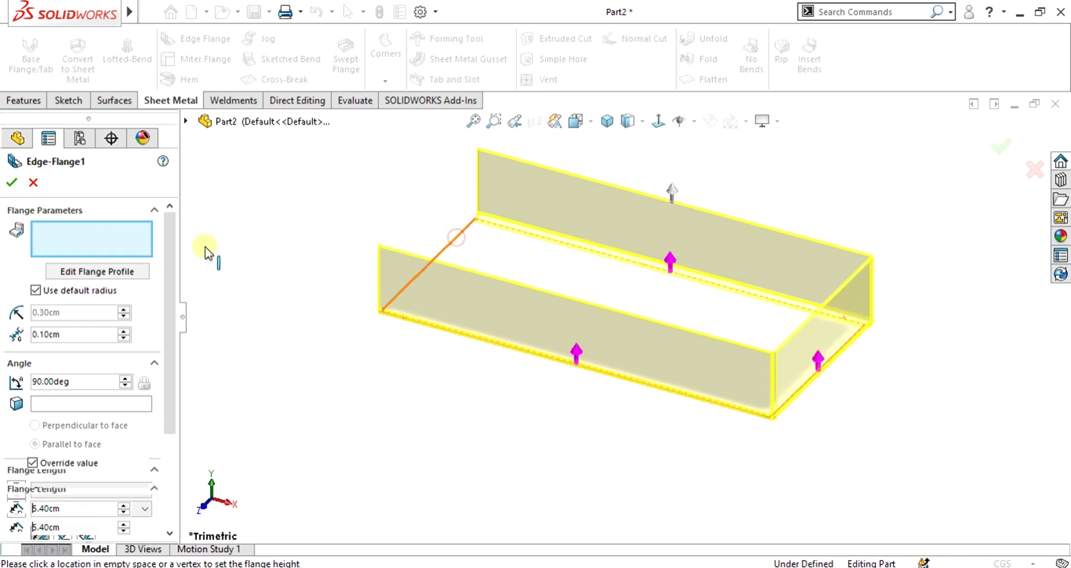
left_click(11, 183)
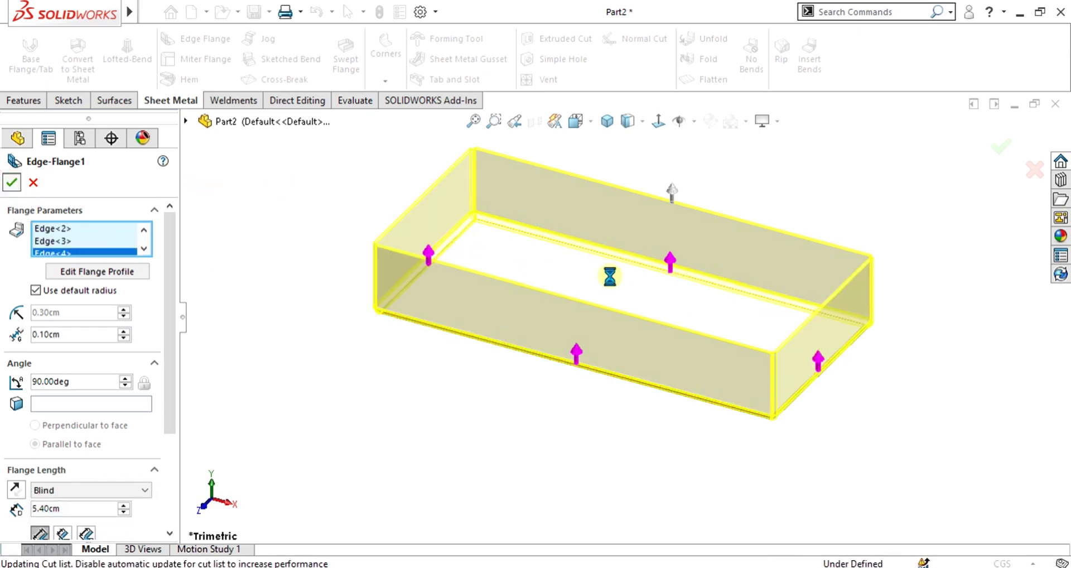
Start a closed corner and choose the flange end face at one open box corner as the face to extend.
scroll(798, 339, "down", 8)
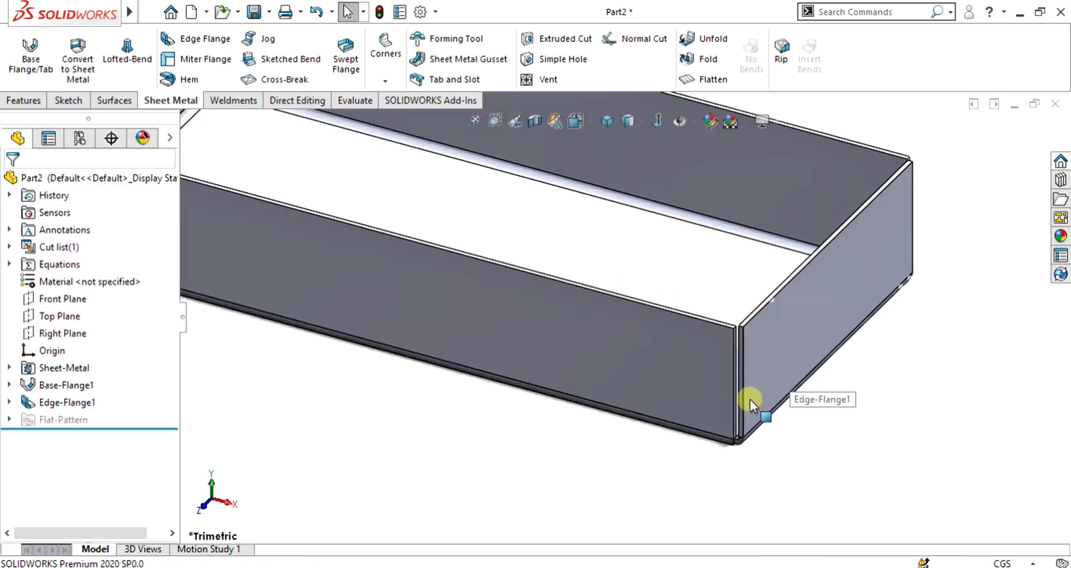
mouse_move(702, 438)
middle_mouse_down()
mouse_move(689, 363)
mouse_move(650, 335)
mouse_move(681, 352)
mouse_move(701, 436)
middle_mouse_up()
scroll(701, 437, "up", 6)
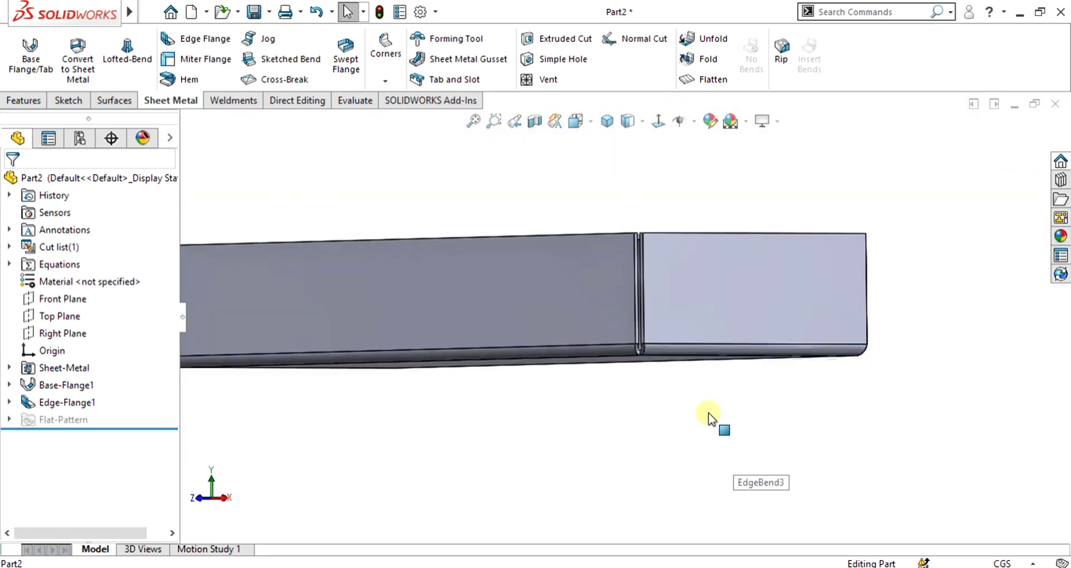
left_click(389, 70)
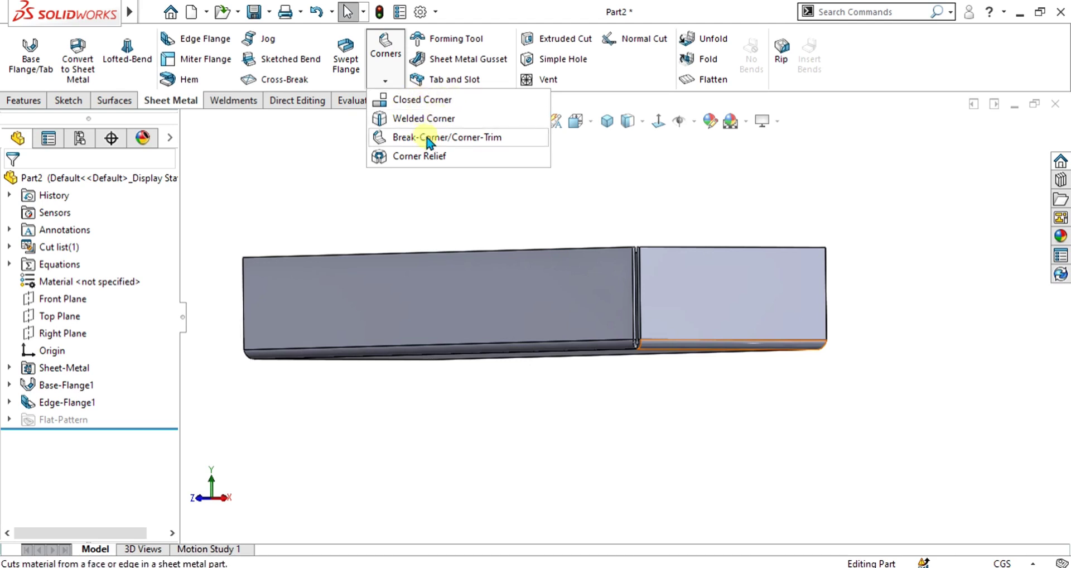
left_click(422, 98)
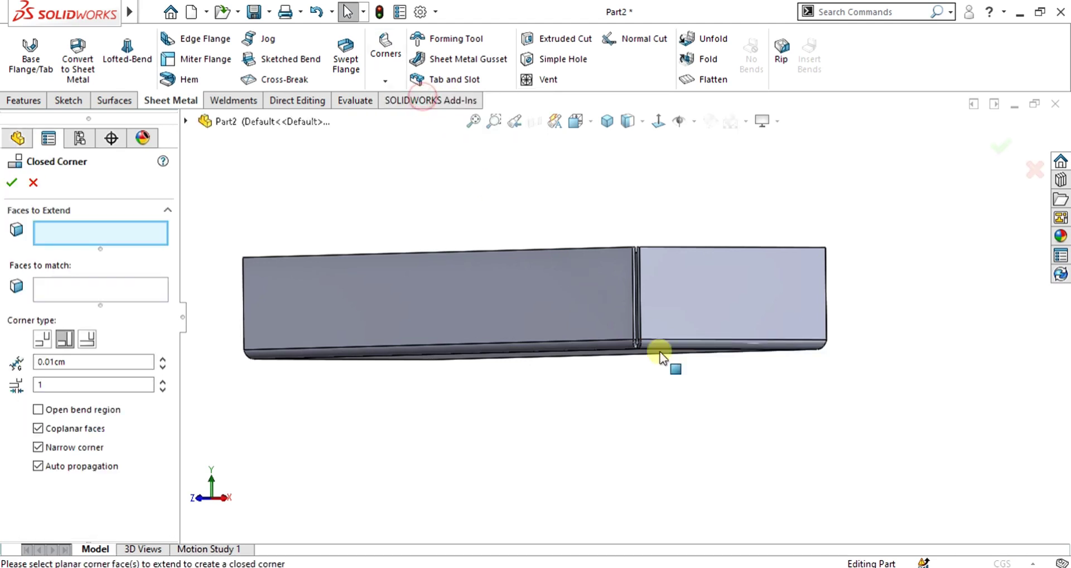
scroll(592, 290, "down", 8)
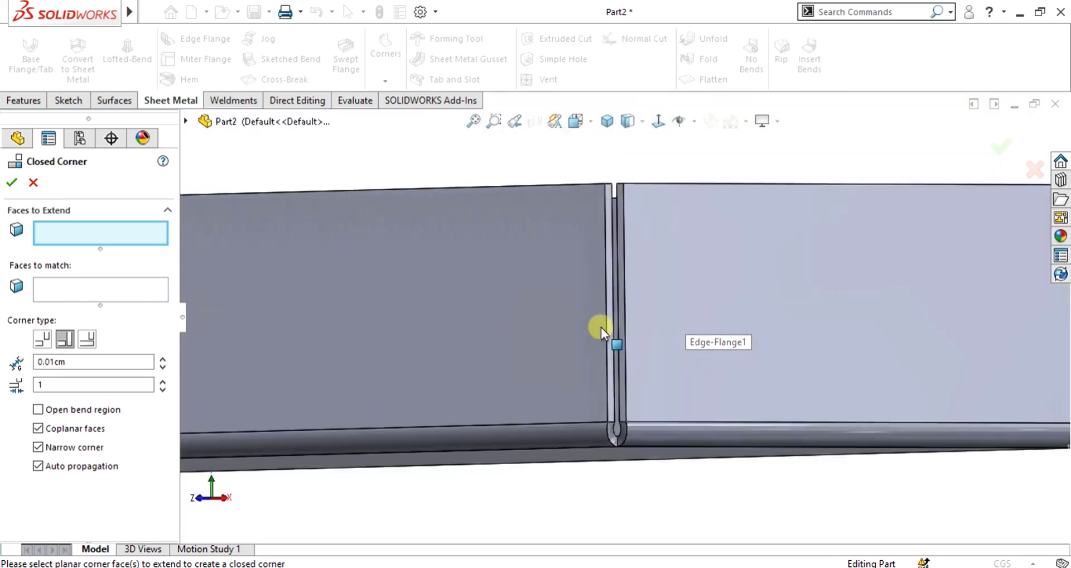
scroll(601, 327, "up", 1)
middle_click_drag(628, 346, 628, 372)
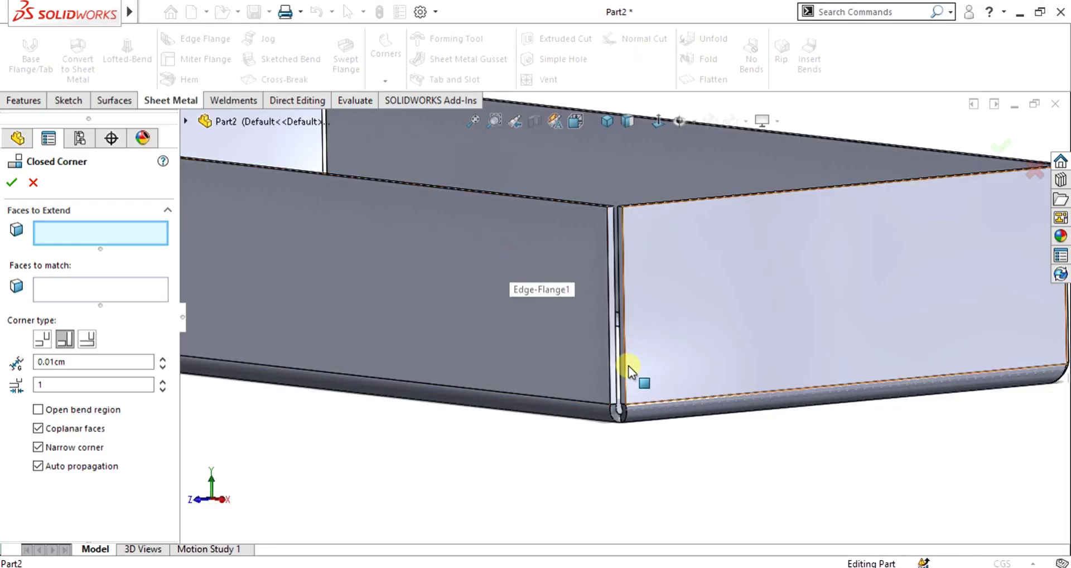
scroll(625, 367, "down", 5)
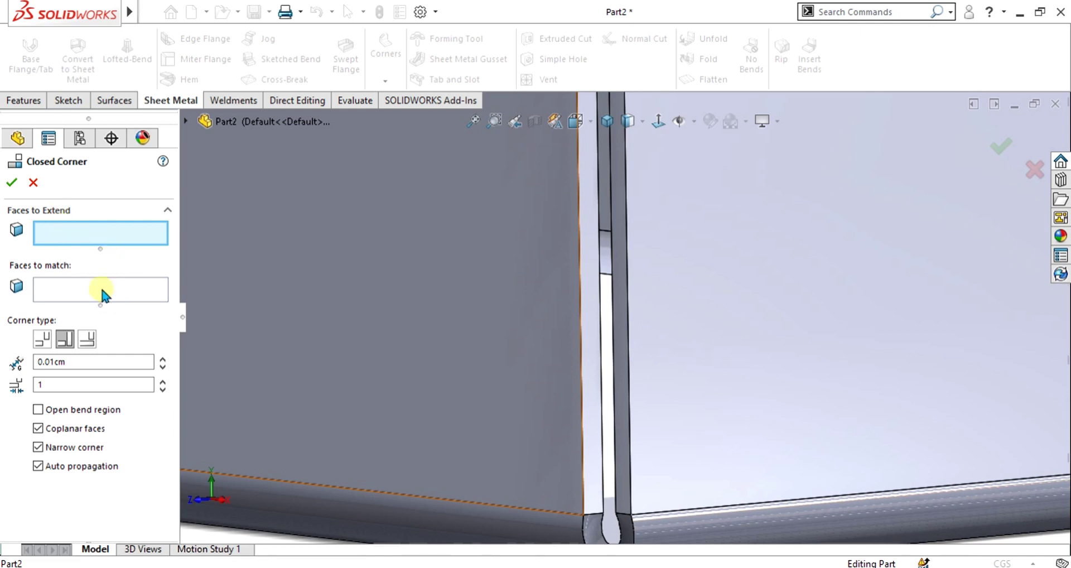
left_click(587, 246)
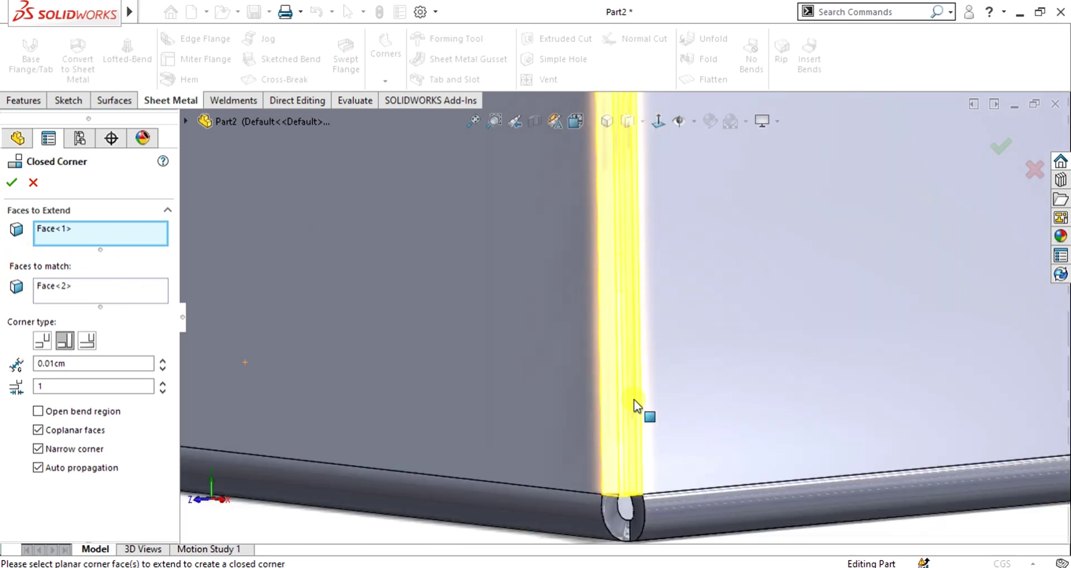
Set the closed corner type to butt and inspect its preview at the bend.
middle_click_drag(637, 409, 641, 433)
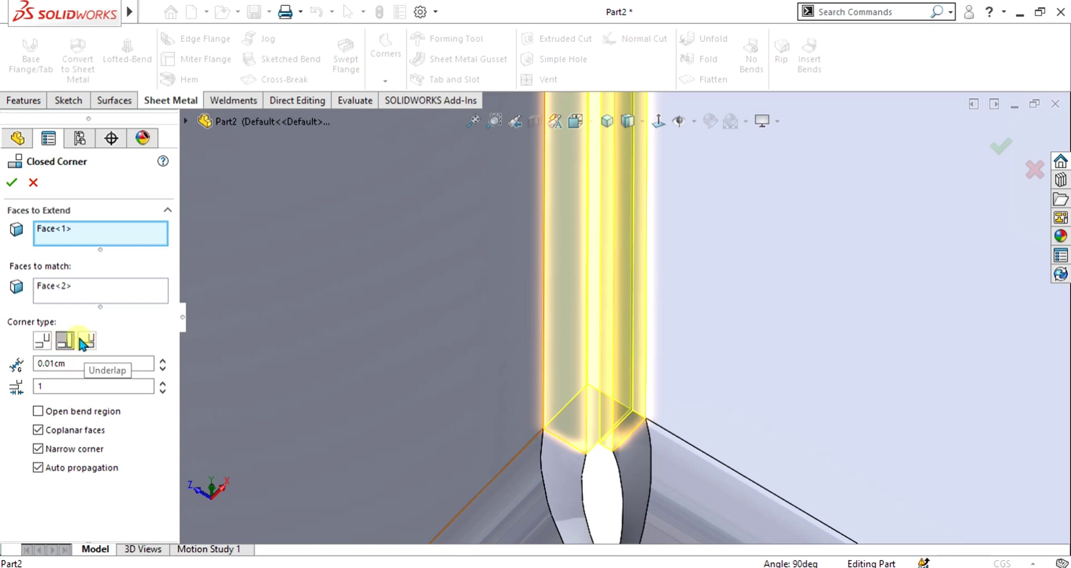
left_click(44, 341)
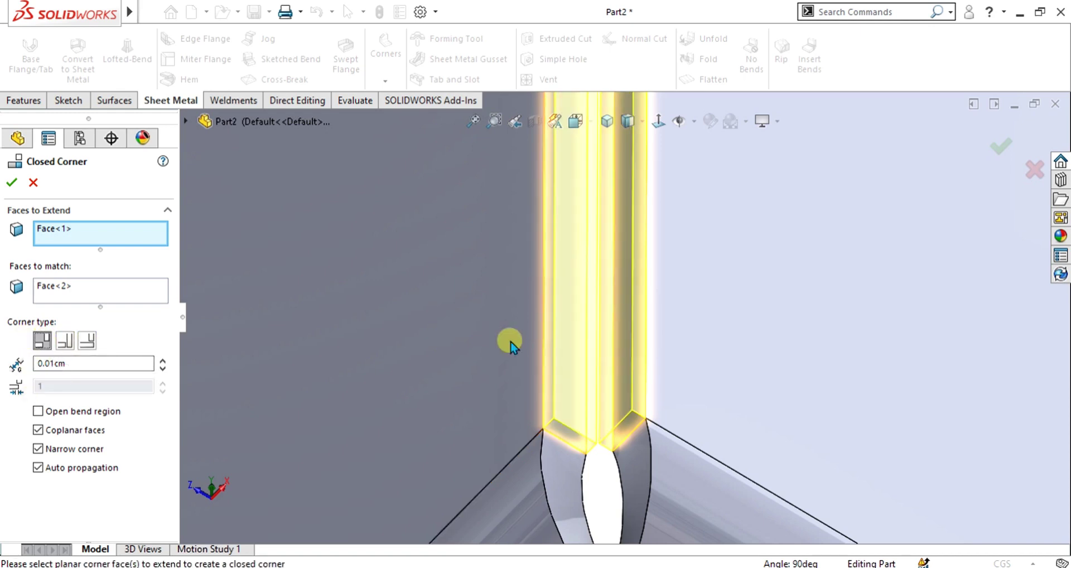
middle_click_drag(509, 342, 627, 445)
scroll(617, 396, "down", 5)
scroll(603, 341, "up", 2)
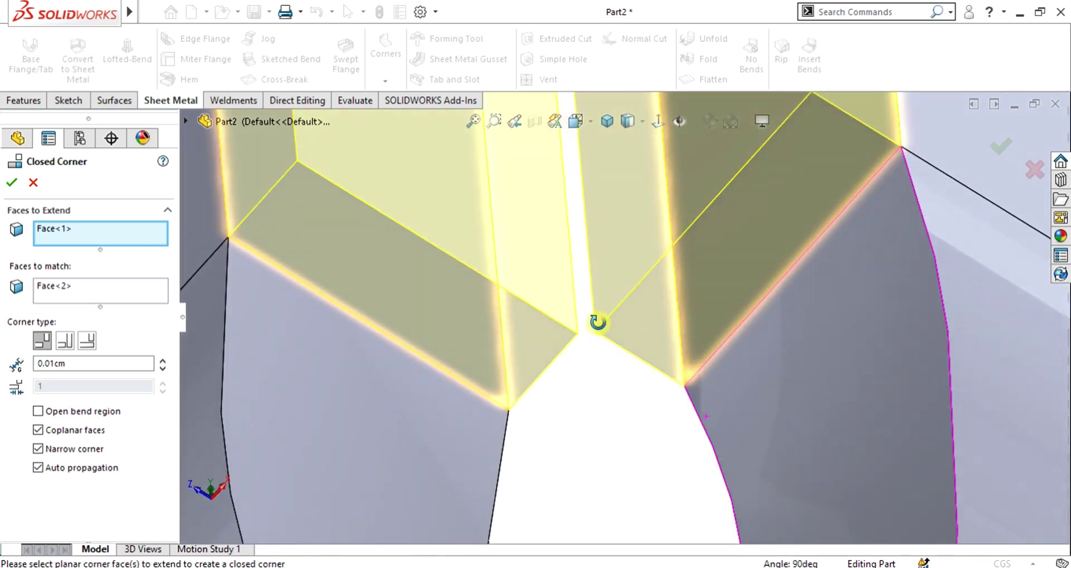
Set the closed corner's gap distance to 0.02 cm.
left_click(162, 363)
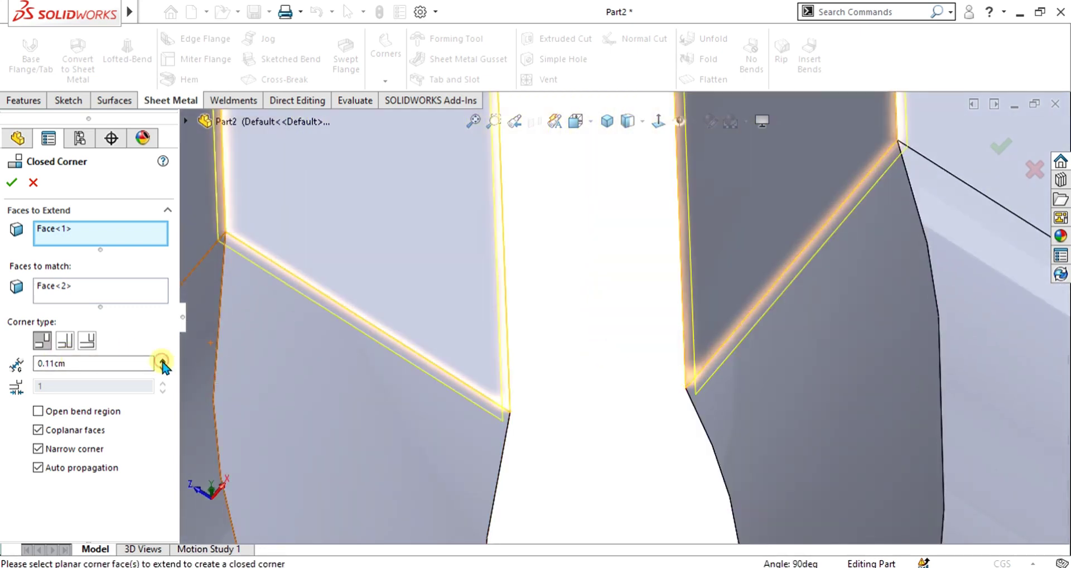
left_click(163, 368)
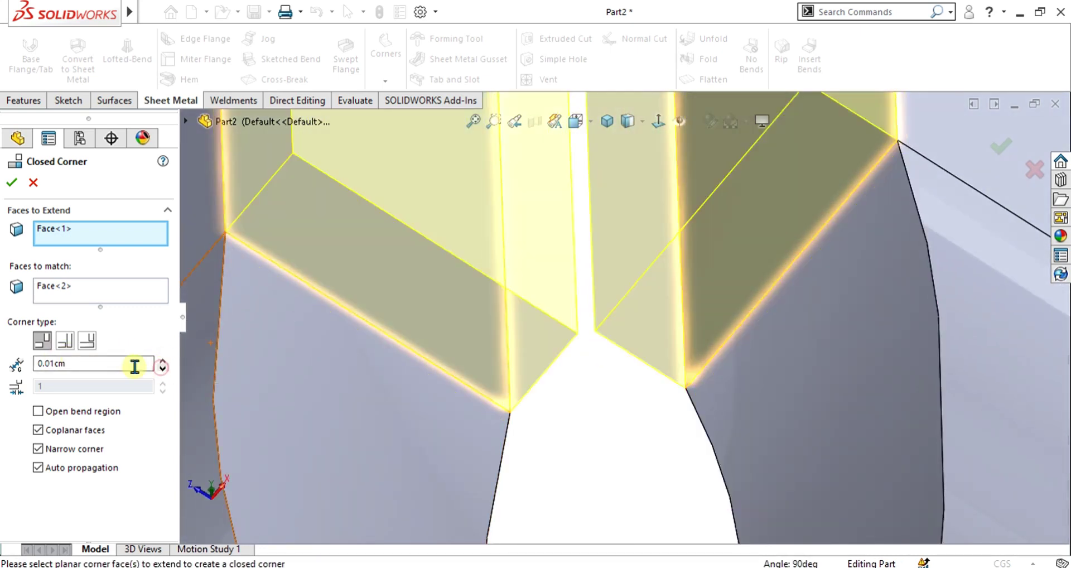
double_click(109, 363)
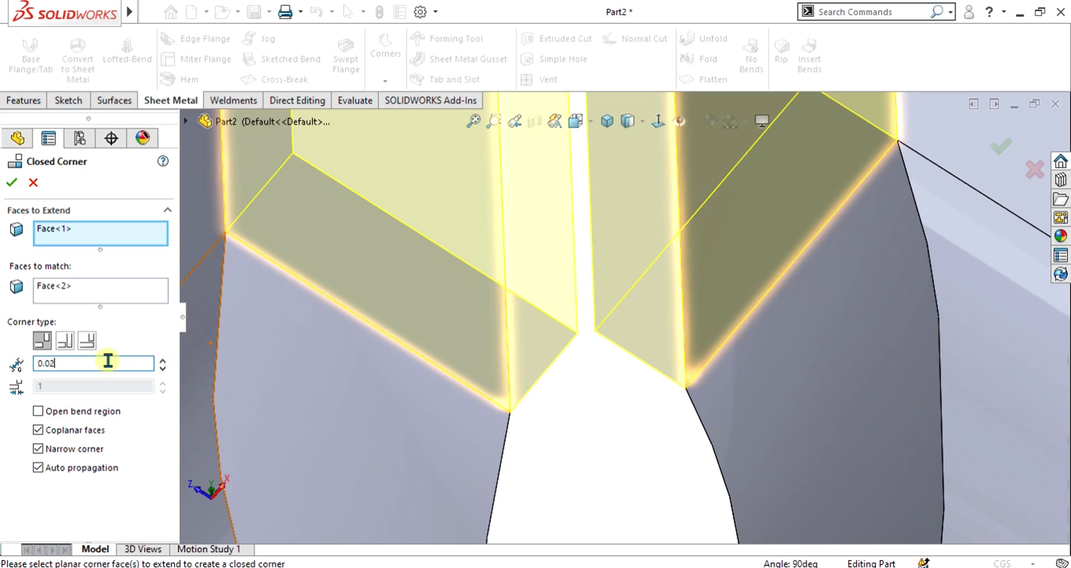
key("Return")
scroll(552, 278, "up", 7)
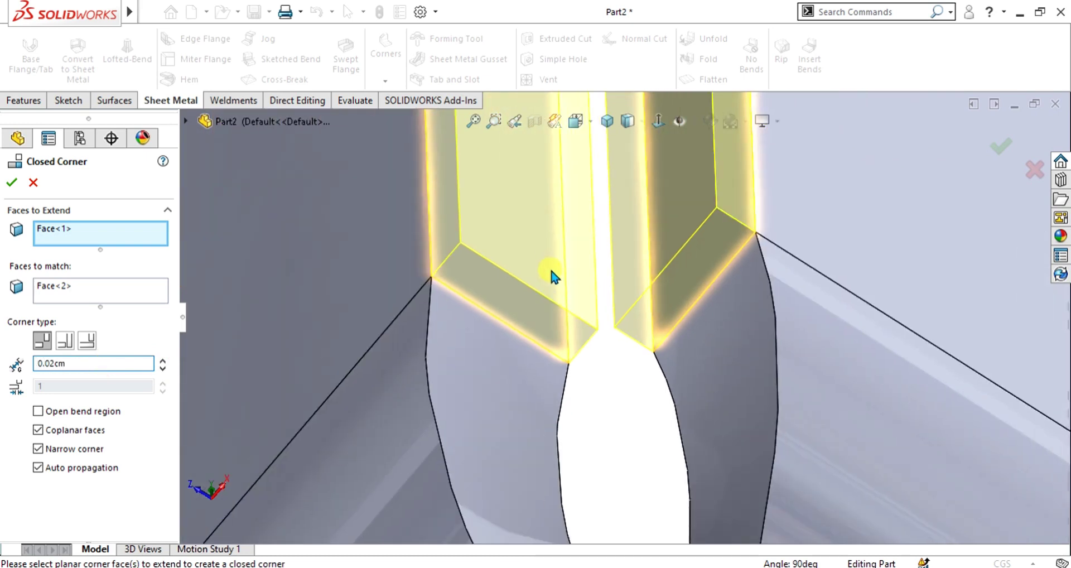
Try the overlap corner type with an overlap ratio of 0.5 and inspect the closed corner preview at the bend.
scroll(607, 161, "down", 2)
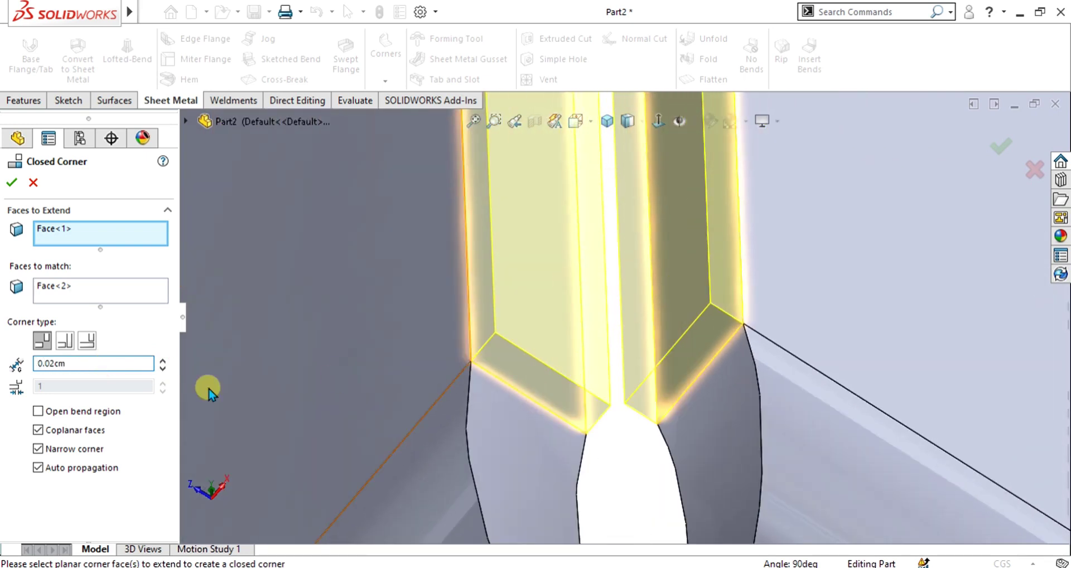
left_click(66, 340)
middle_click_drag(306, 328, 642, 214)
scroll(622, 368, "down", 6)
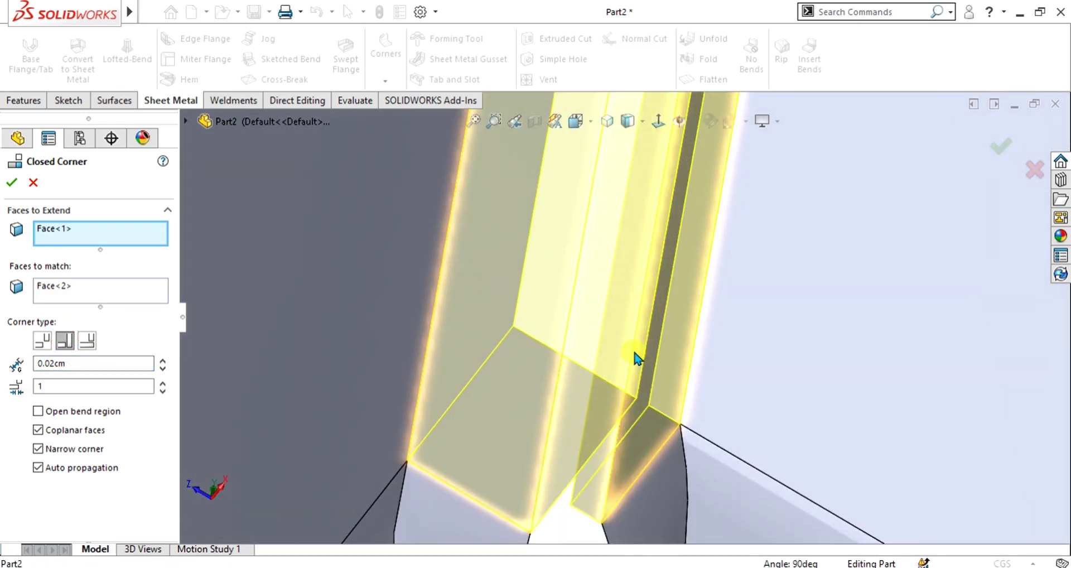
middle_click_drag(658, 425, 664, 371)
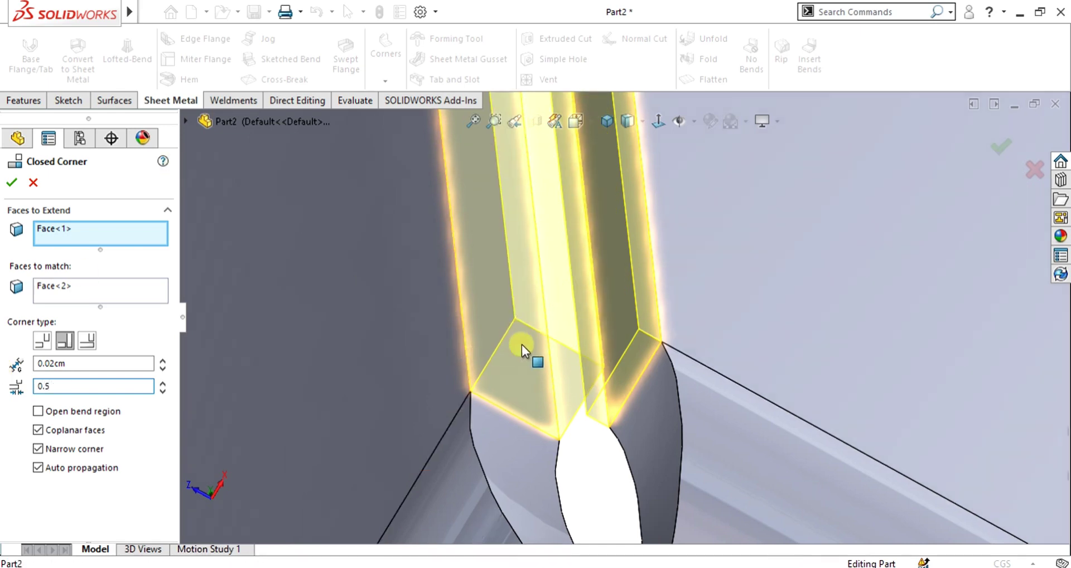
middle_click_drag(523, 349, 544, 375)
scroll(664, 384, "down", 2)
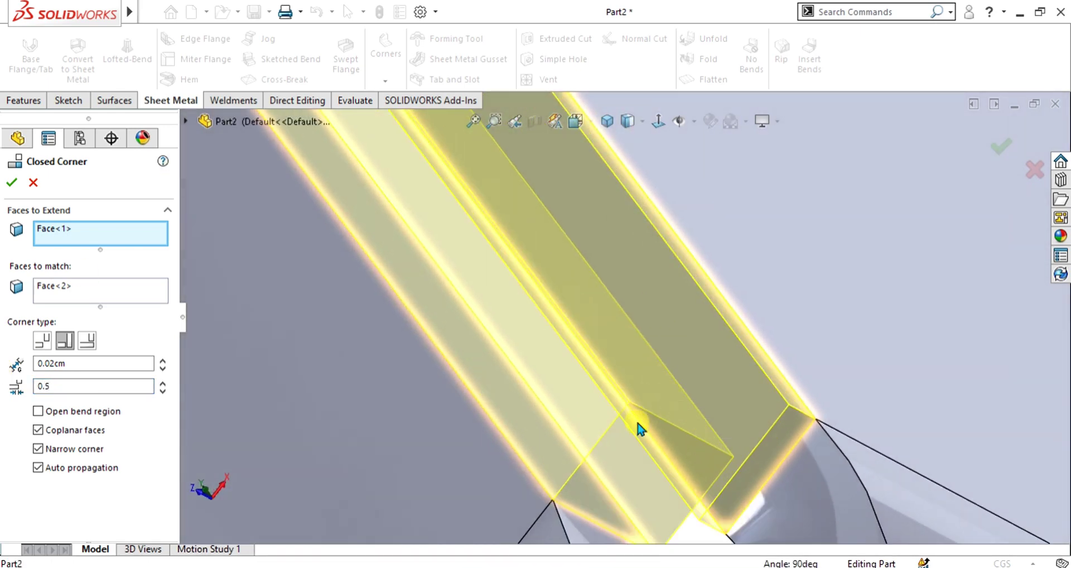
middle_click_drag(724, 420, 634, 338)
Try the underlap and butt corner types in turn and compare their closed corner previews.
left_click(90, 340)
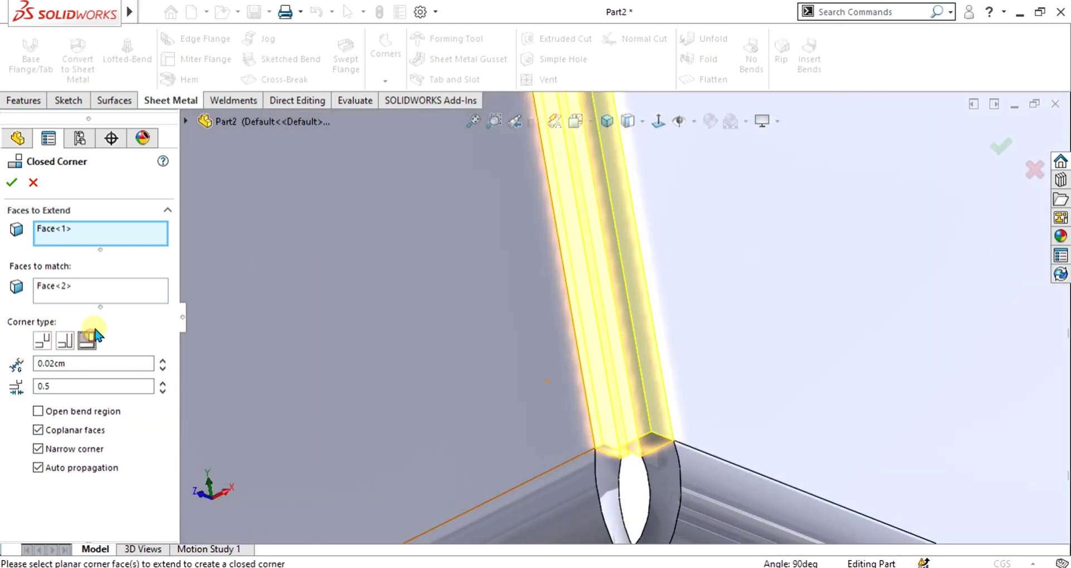
left_click(43, 341)
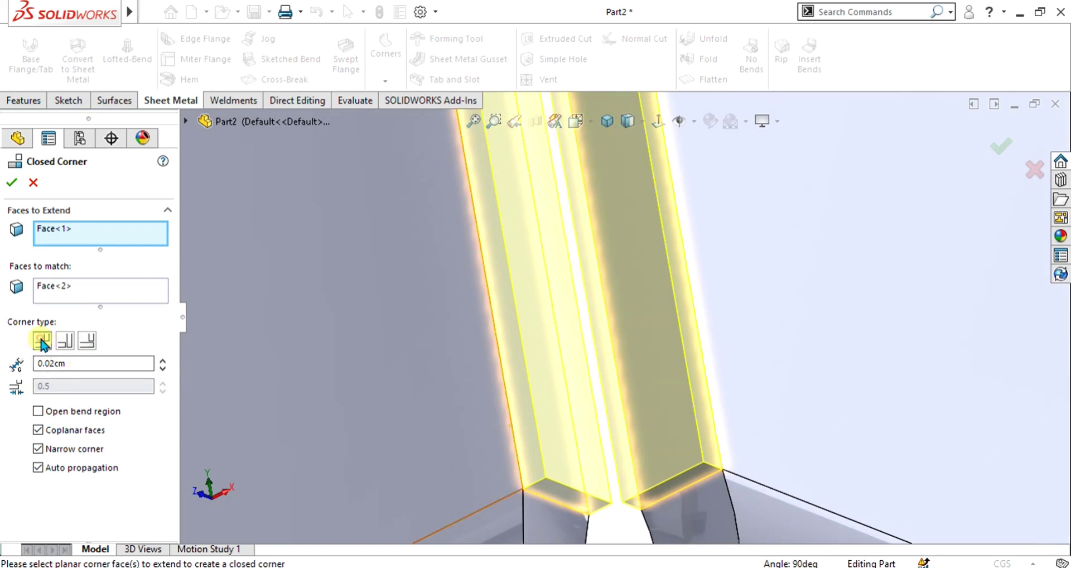
scroll(580, 410, "up", 3)
scroll(632, 394, "down", 2)
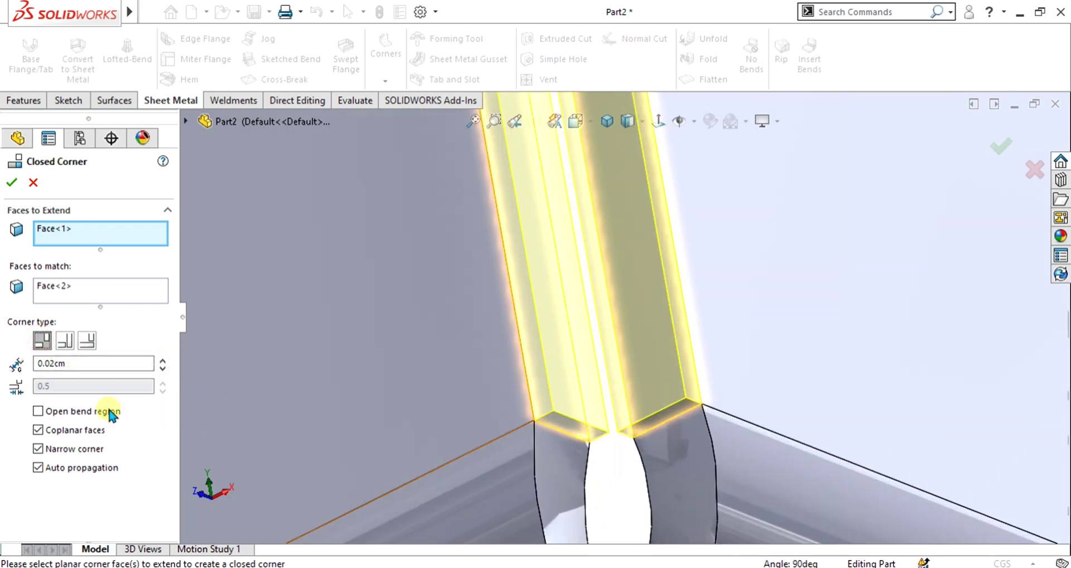
Set the closed corner type to overlap with an overlap ratio of 1 and create the closed corner.
left_click(64, 340)
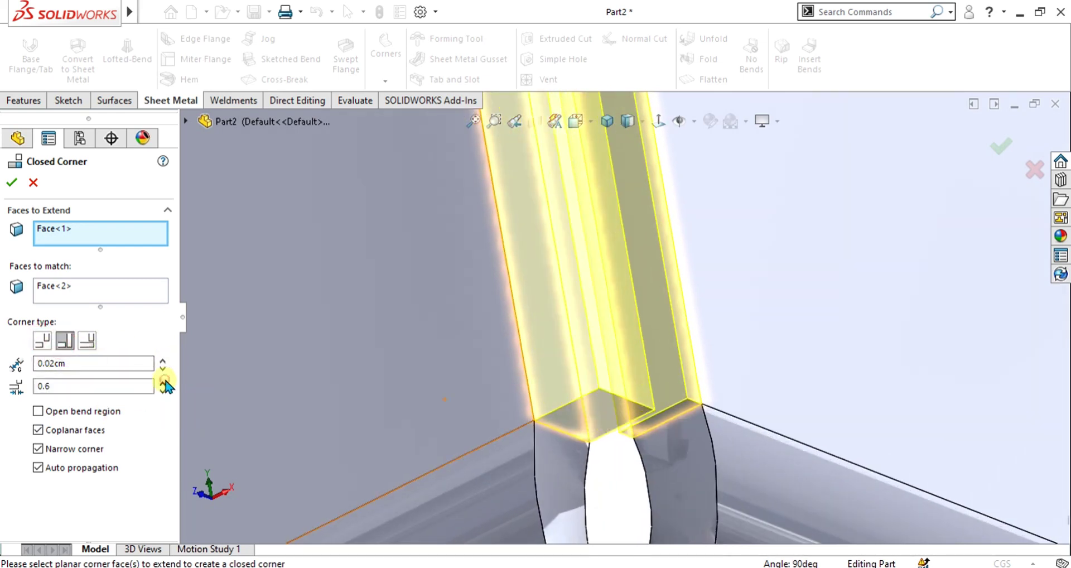
left_click(163, 383)
scroll(626, 347, "up", 1)
scroll(626, 348, "up", 1)
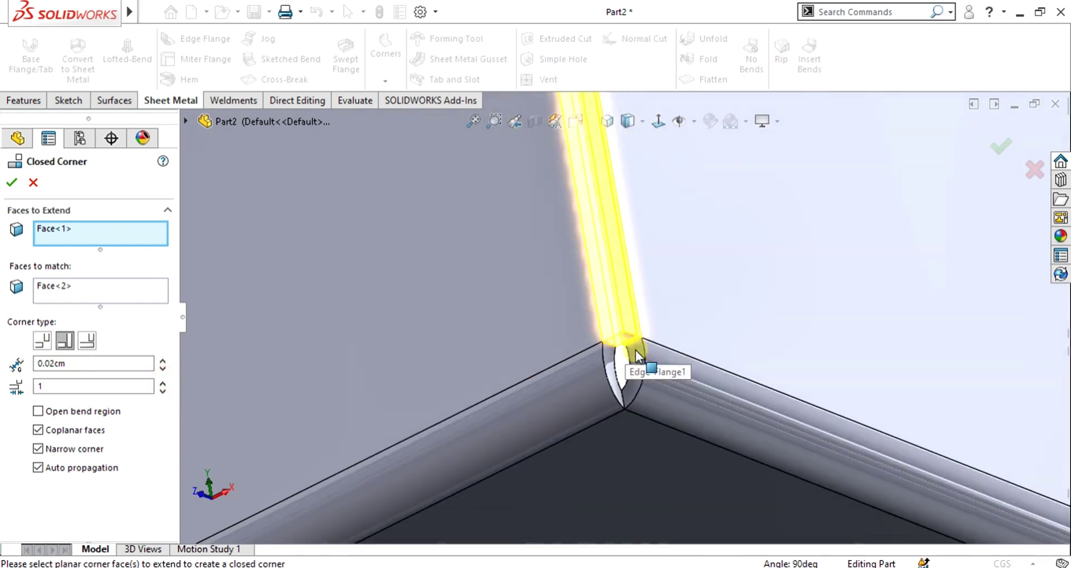
middle_click_drag(631, 349, 606, 296)
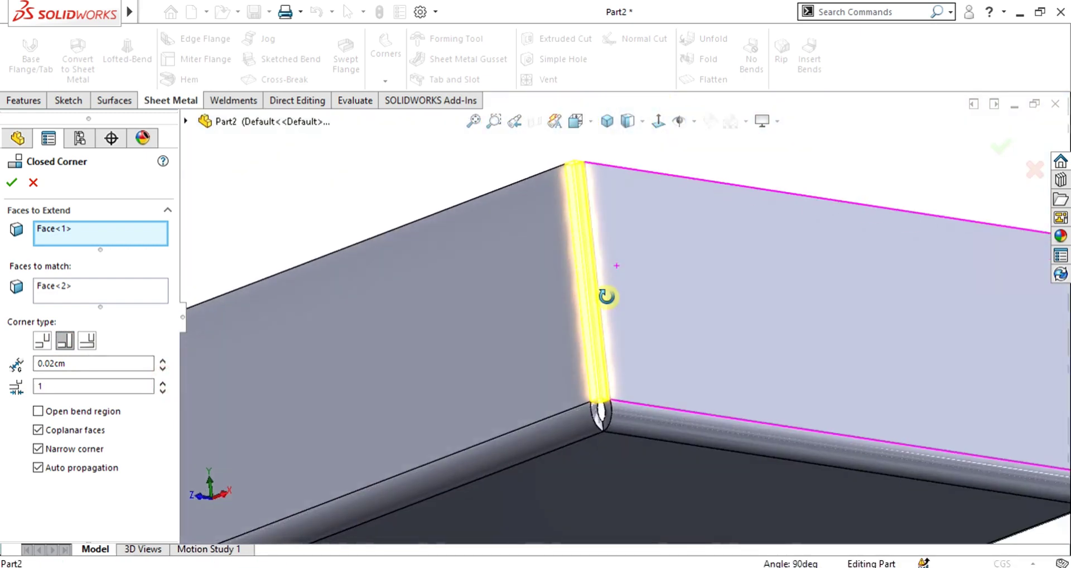
left_click(11, 183)
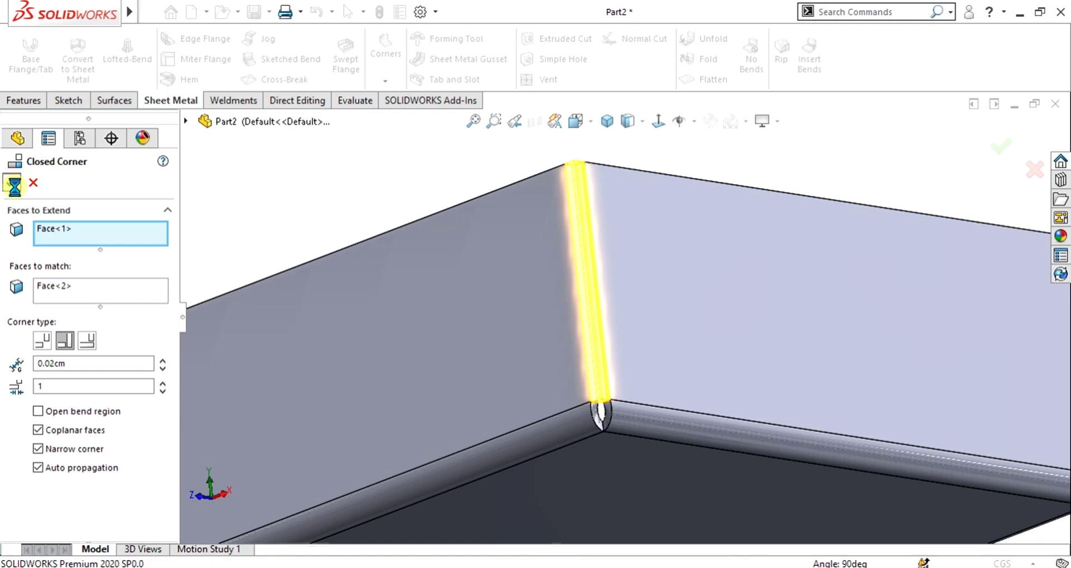
scroll(643, 353, "up", 3)
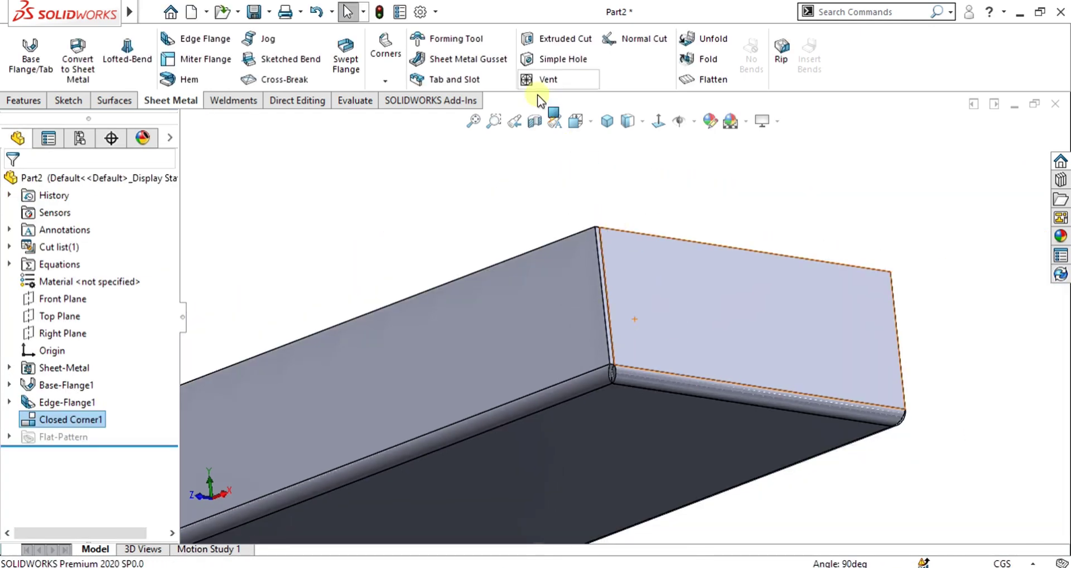
Start a Break Corner and choose the short upper corner edge of a long flange at one open box corner.
left_click(390, 79)
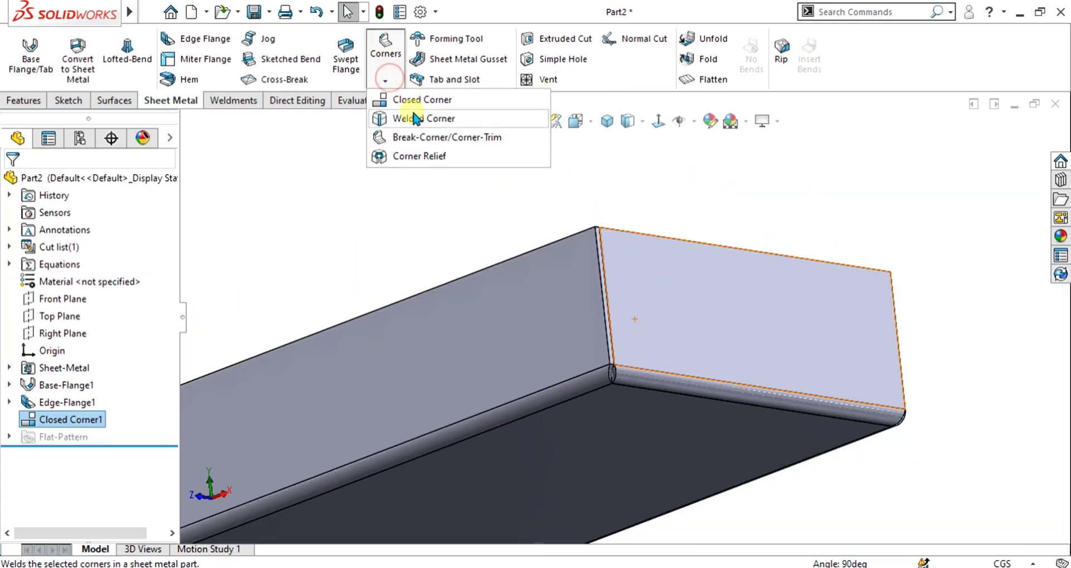
left_click(412, 137)
middle_click_drag(454, 370, 601, 347)
scroll(506, 412, "down", 8)
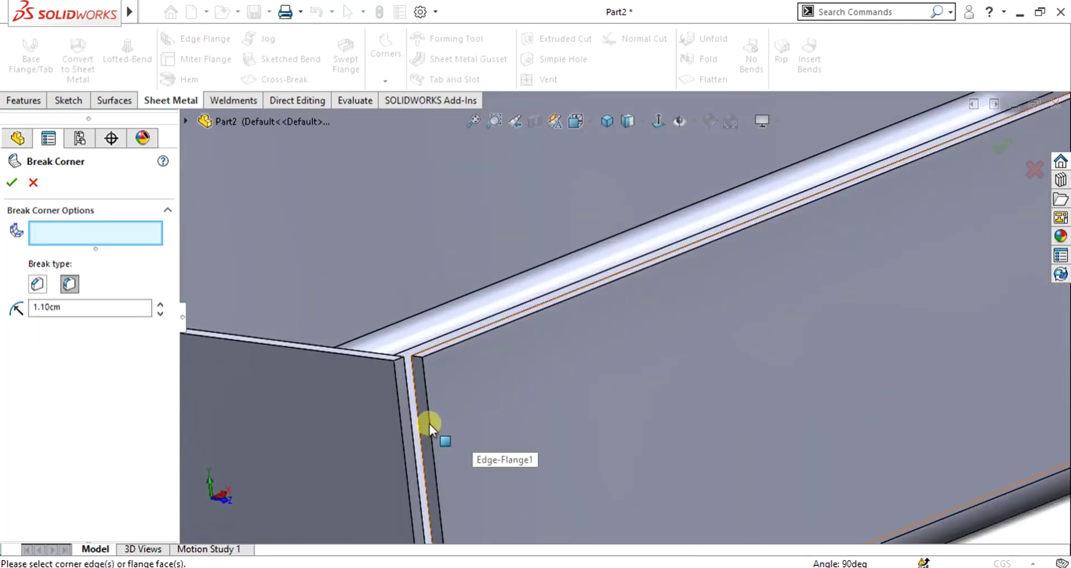
scroll(385, 374, "down", 3)
scroll(533, 317, "down", 2)
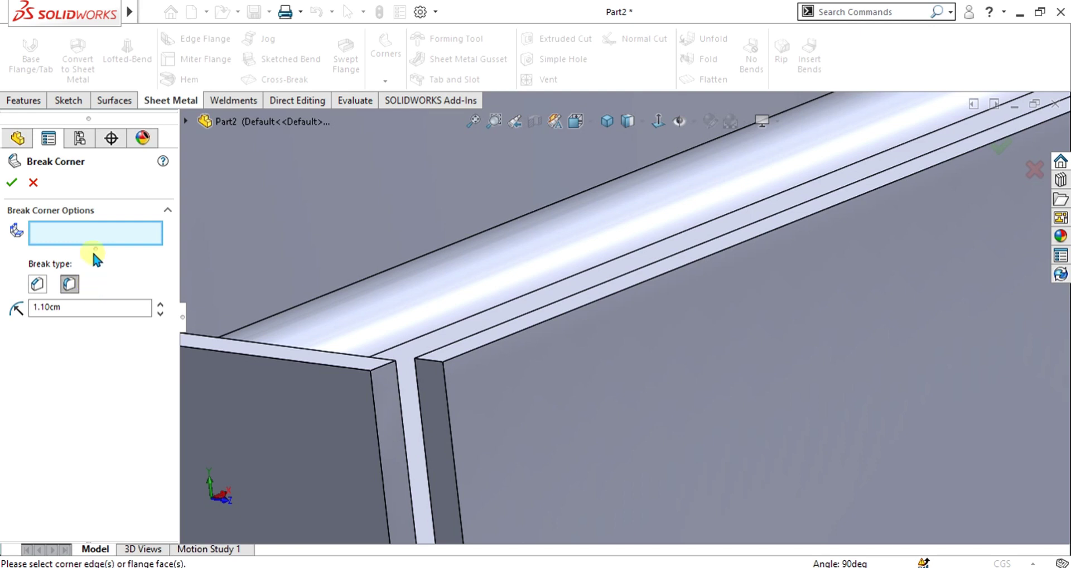
scroll(563, 313, "up", 3)
scroll(494, 340, "down", 3)
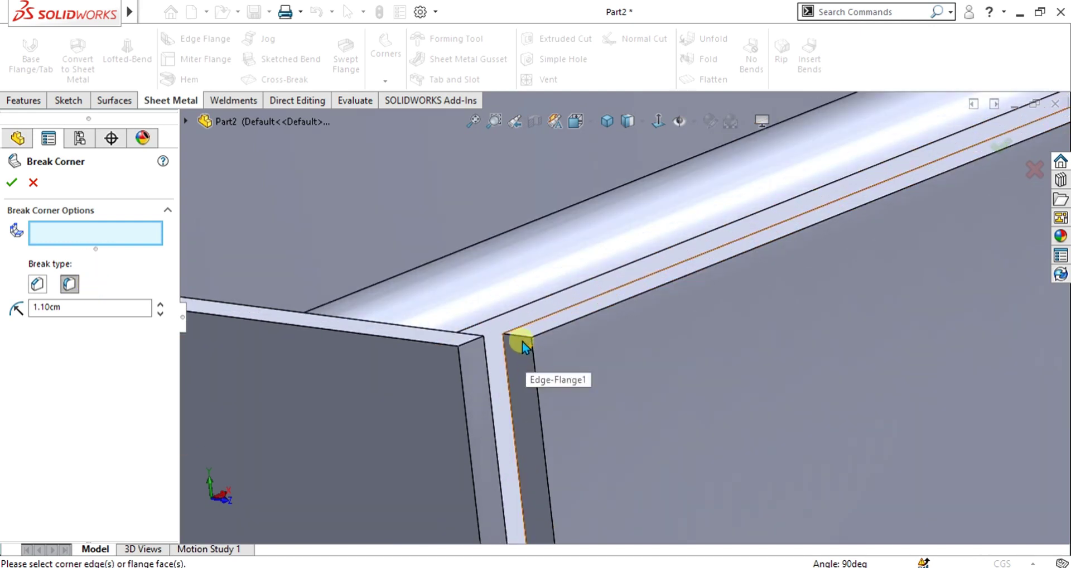
left_click(523, 334)
scroll(670, 335, "up", 10)
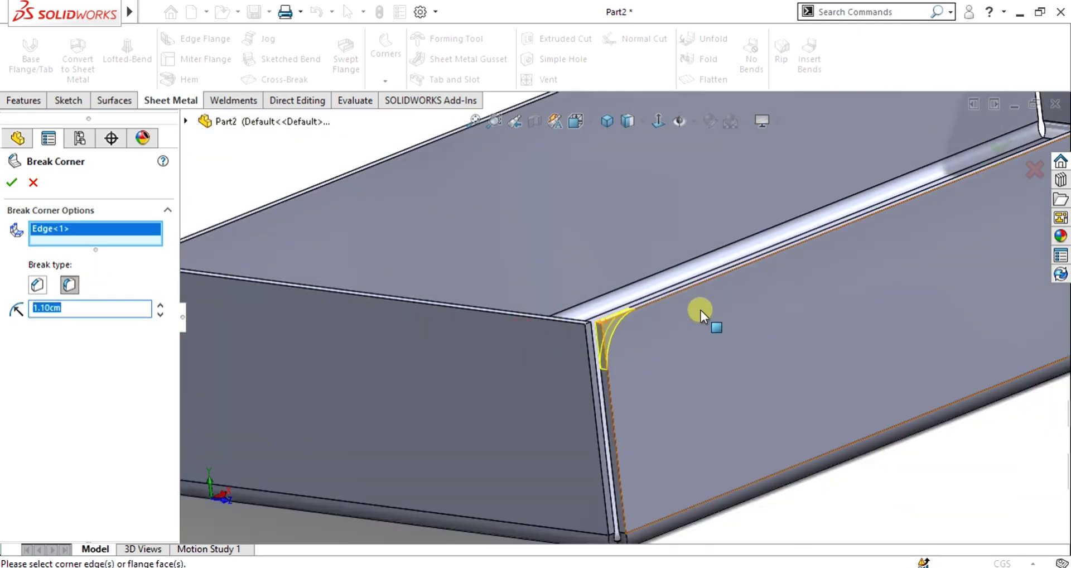
scroll(800, 257, "down", 6)
scroll(561, 359, "up", 3)
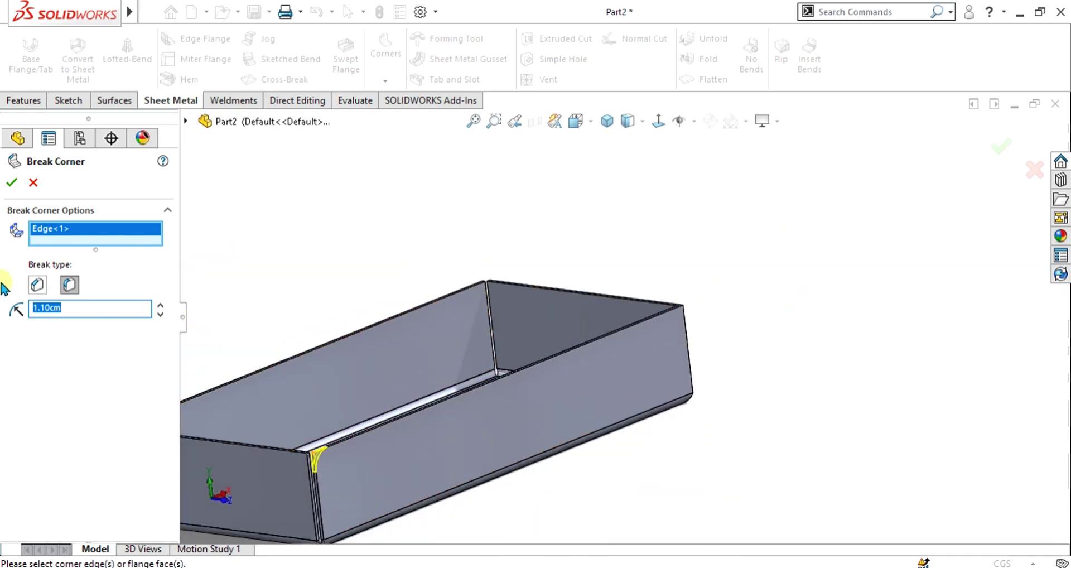
Add a flange's upper corner edge at another box corner to the break selection and inspect its rounded preview.
scroll(653, 342, "down", 10)
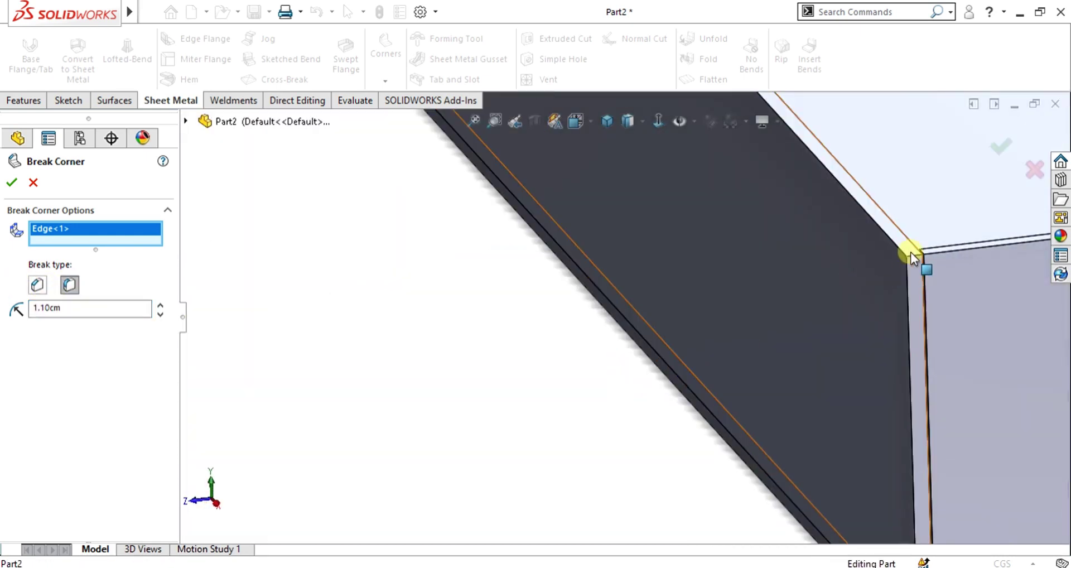
left_click(911, 251)
scroll(895, 296, "up", 3)
middle_click_drag(894, 291, 938, 267)
scroll(840, 294, "up", 3)
scroll(742, 308, "down", 5)
scroll(684, 305, "down", 2)
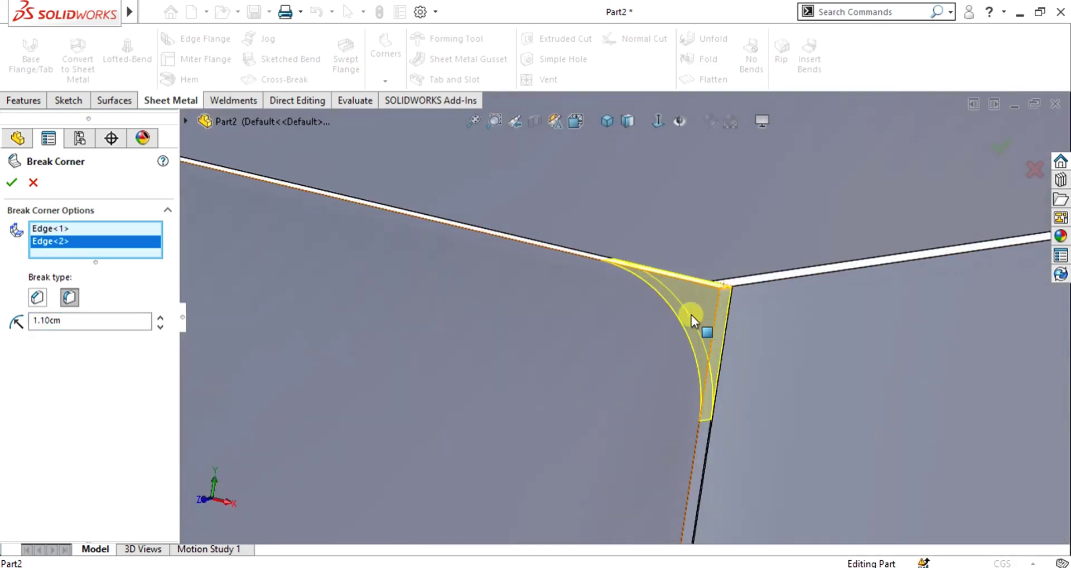
scroll(675, 387, "up", 2)
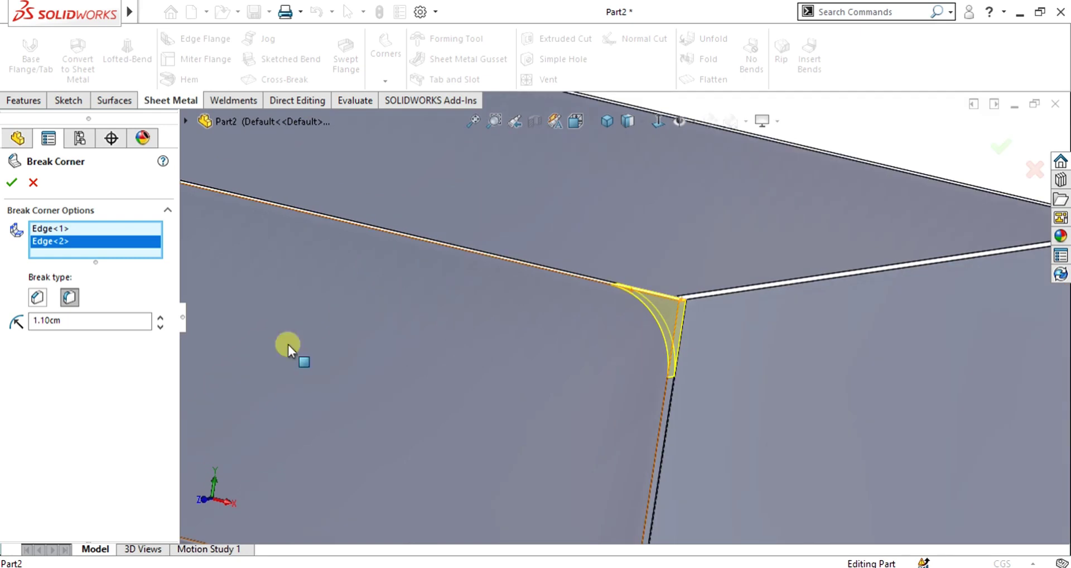
Set the break corner radius to 2.10 cm and add the adjoining flange's upper edge at the same box corner.
left_click(161, 316)
left_click(161, 316)
left_click(161, 316)
scroll(604, 315, "up", 5)
middle_click_drag(605, 313, 600, 371)
scroll(574, 320, "down", 6)
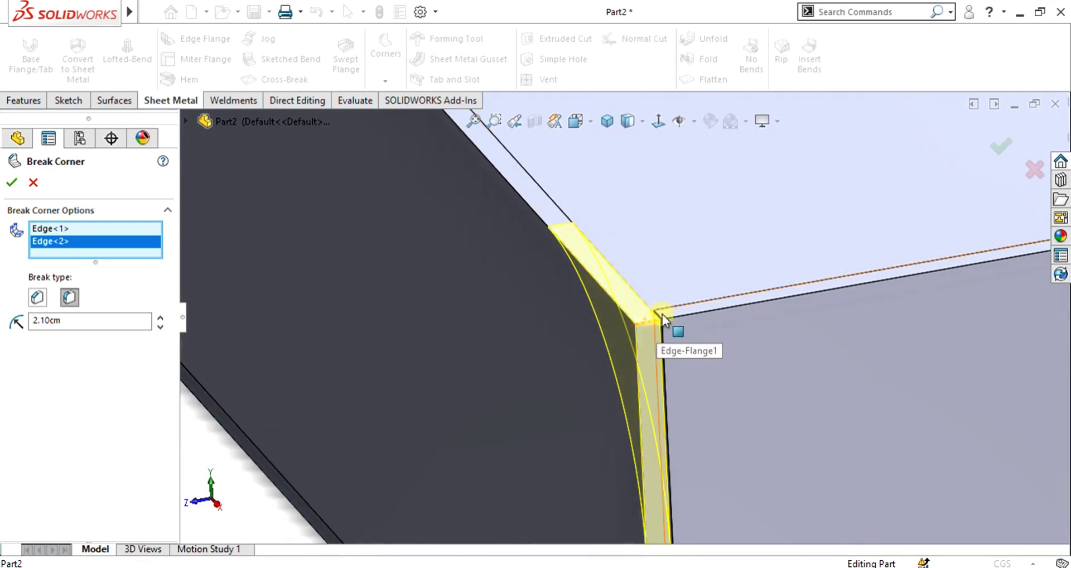
left_click(659, 316)
scroll(753, 313, "up", 5)
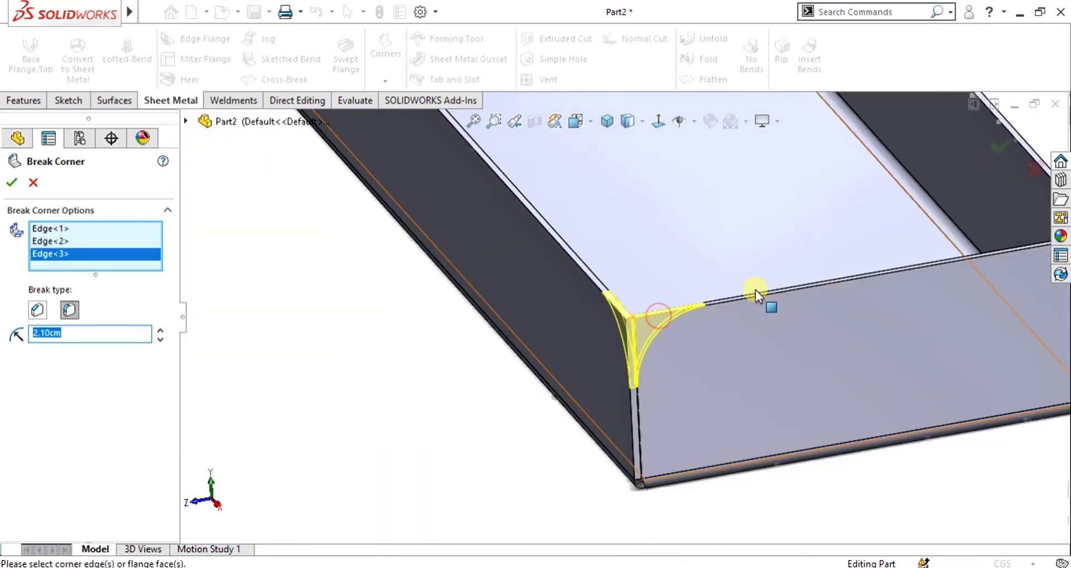
Add both flange corner edges at the opposite end of the short side to the break selection.
middle_click_drag(789, 267, 709, 293)
scroll(710, 294, "down", 5)
scroll(814, 352, "down", 2)
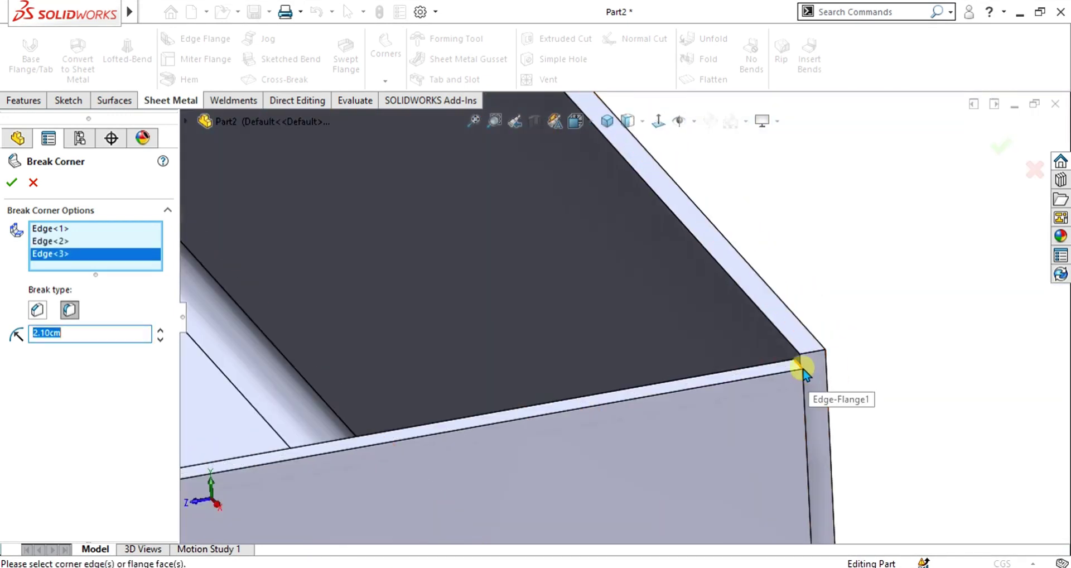
left_click(801, 363)
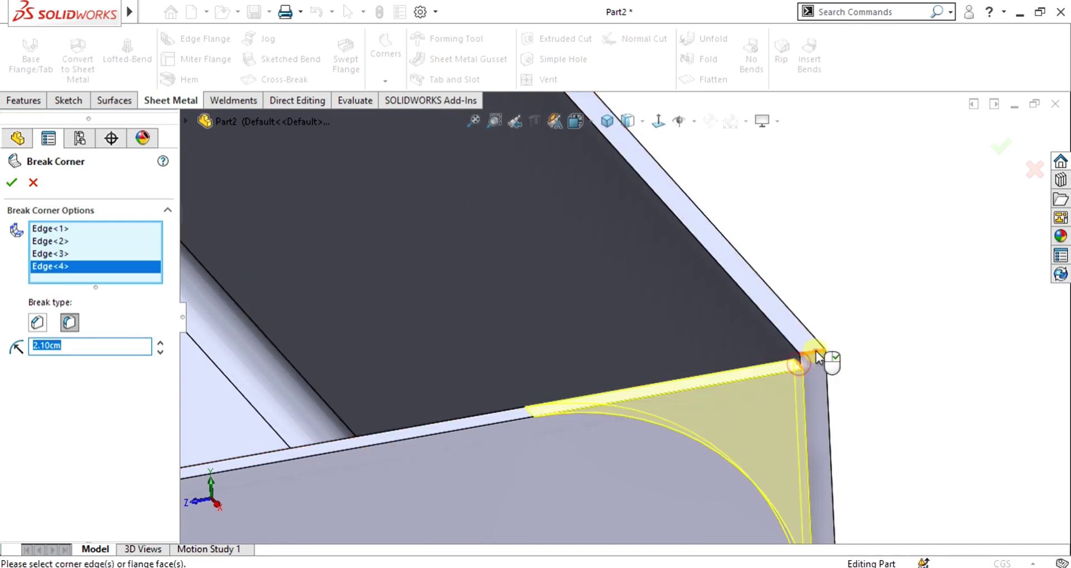
left_click(808, 358)
Add the two adjoining upper flange edges at the next unselected box corner to the break selection.
scroll(808, 312, "up", 5)
middle_click_drag(807, 273, 454, 354)
scroll(653, 290, "down", 8)
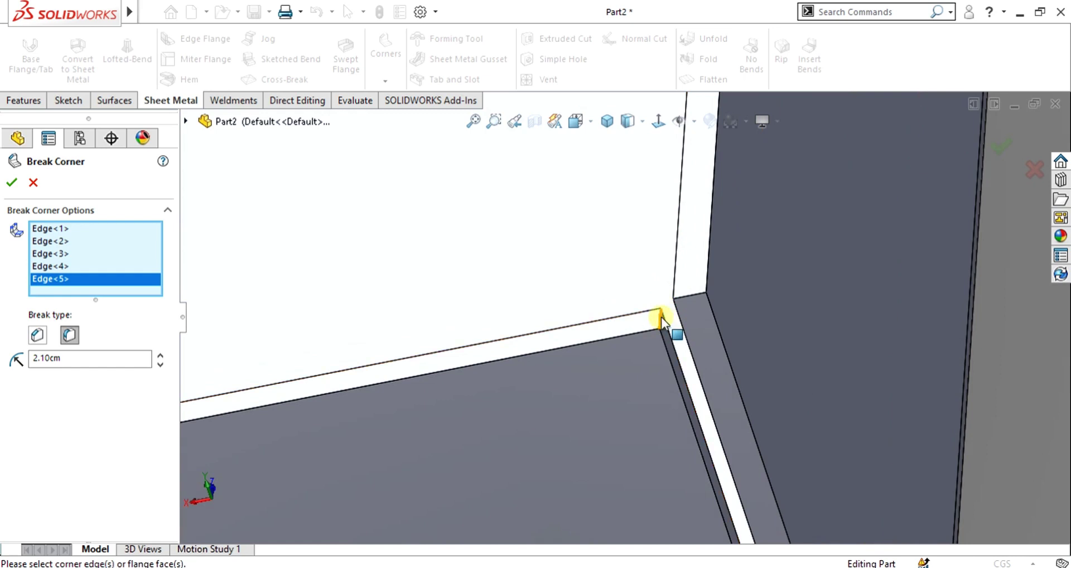
left_click(662, 317)
left_click(690, 296)
Add the remaining flange corner edge beside the first picked one and create the 2.10 cm break corners.
scroll(692, 296, "up", 6)
middle_click_drag(664, 229, 569, 363)
scroll(481, 404, "down", 8)
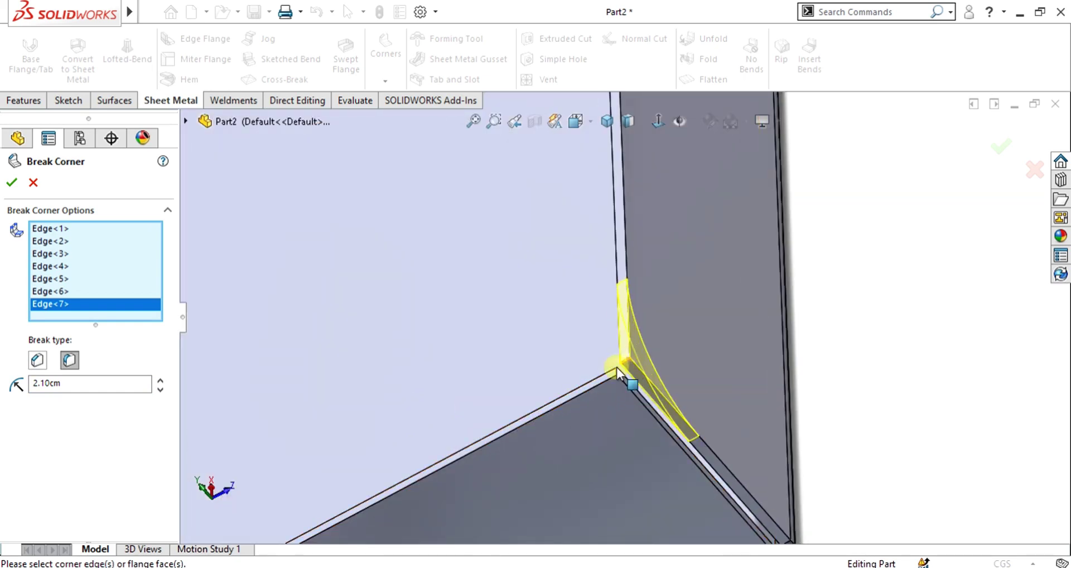
left_click(618, 369)
scroll(608, 397, "up", 10)
middle_click_drag(558, 314, 595, 304)
scroll(596, 304, "down", 6)
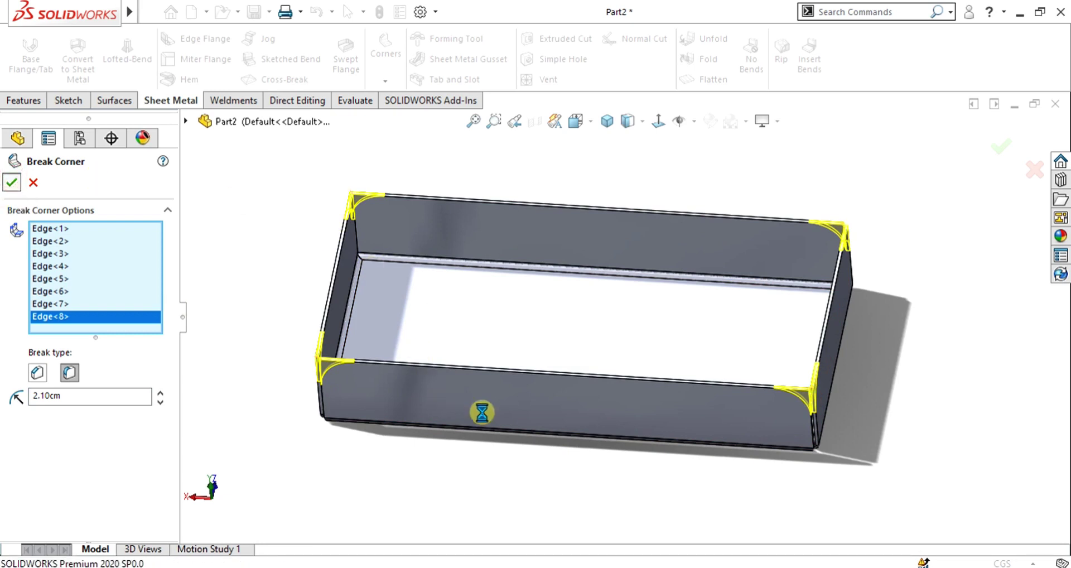
Examine the rounded flange corners of the box up close and from several angles.
middle_click_drag(486, 414, 529, 375)
scroll(450, 377, "down", 5)
scroll(450, 377, "down", 3)
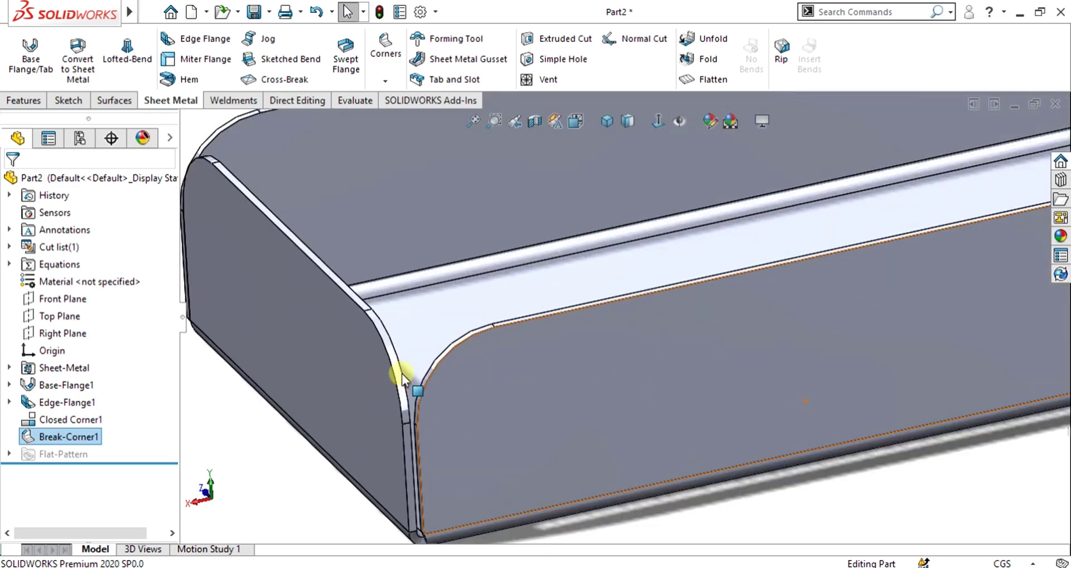
middle_click_drag(402, 373, 447, 332)
scroll(448, 333, "up", 3)
middle_click_drag(473, 282, 537, 271)
scroll(537, 270, "up", 3)
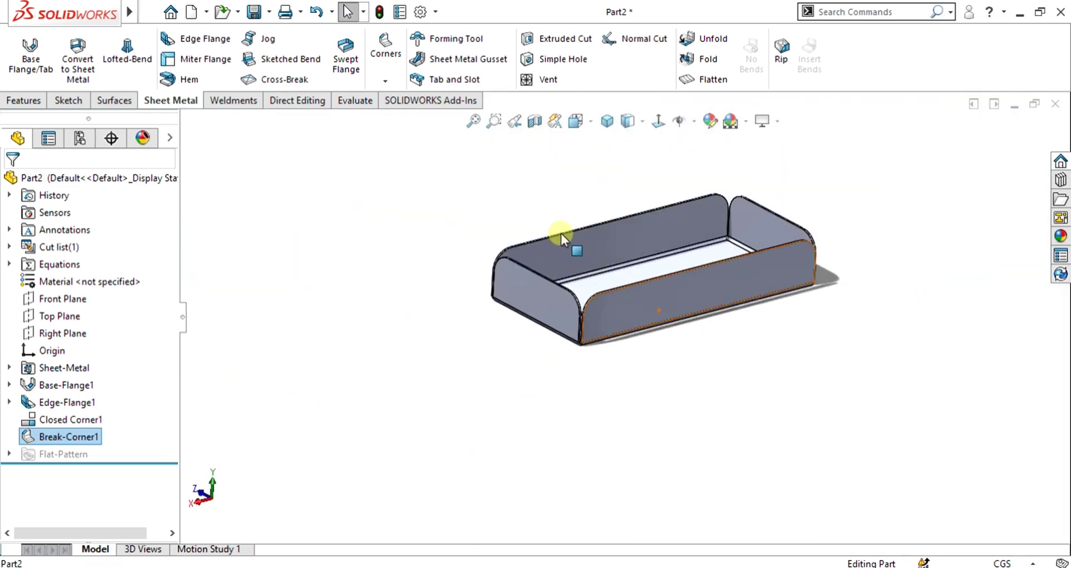
scroll(603, 254, "down", 3)
middle_click_drag(670, 357, 661, 377)
scroll(670, 367, "up", 3)
scroll(642, 403, "down", 2)
scroll(725, 247, "up", 1)
scroll(725, 247, "down", 2)
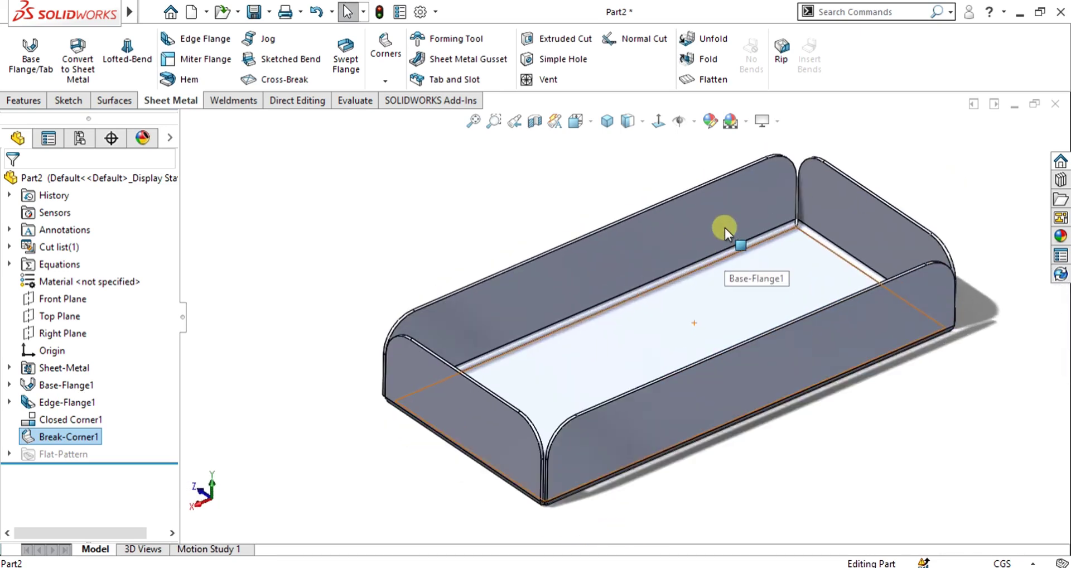
Start a welded corner and choose the flange's side face at one open box corner as the corner to weld.
left_click(385, 69)
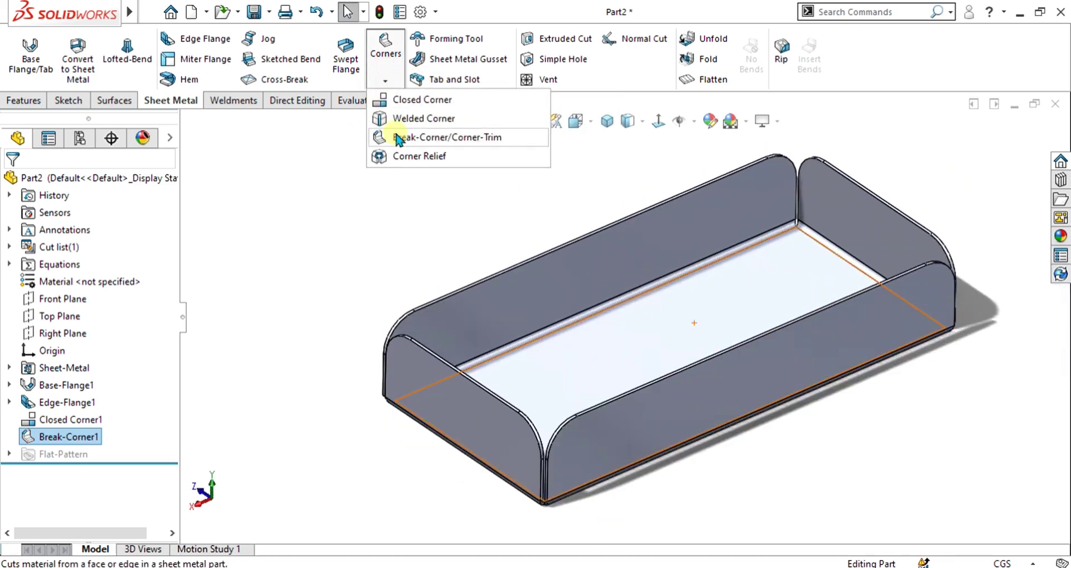
left_click(420, 118)
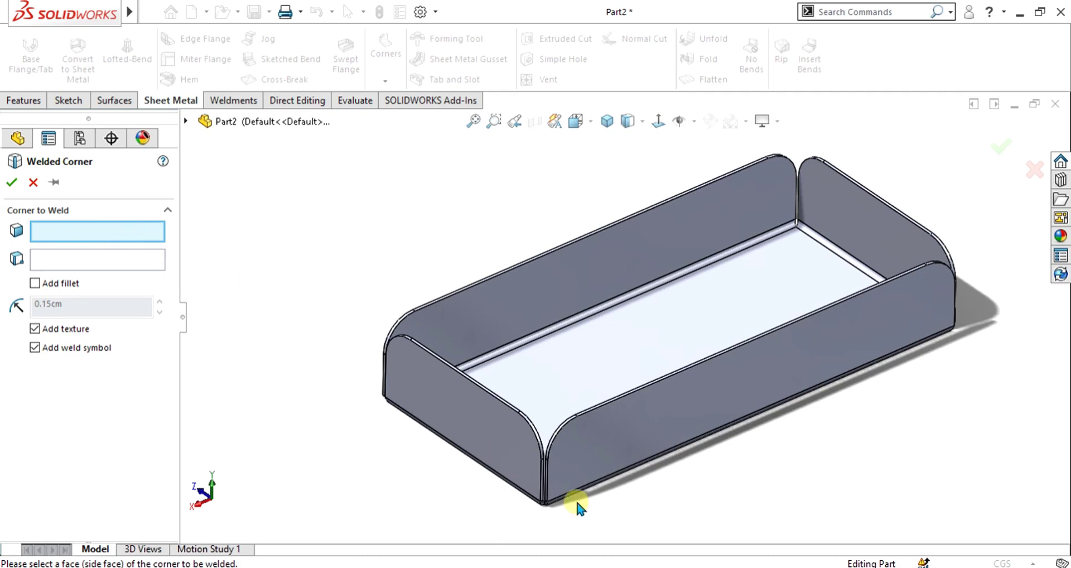
scroll(498, 489, "down", 8)
scroll(568, 399, "down", 10)
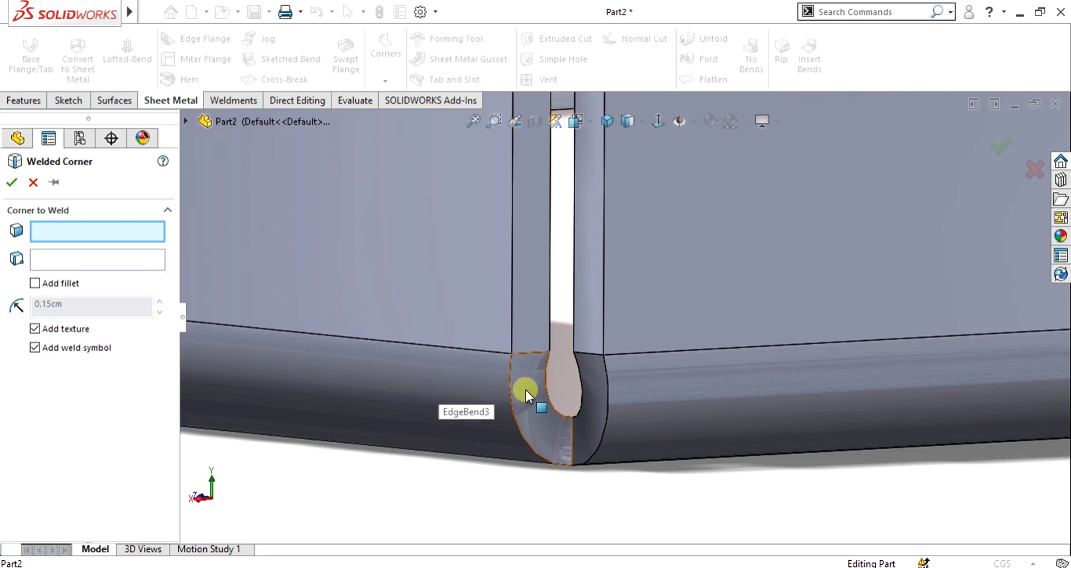
left_click(531, 276)
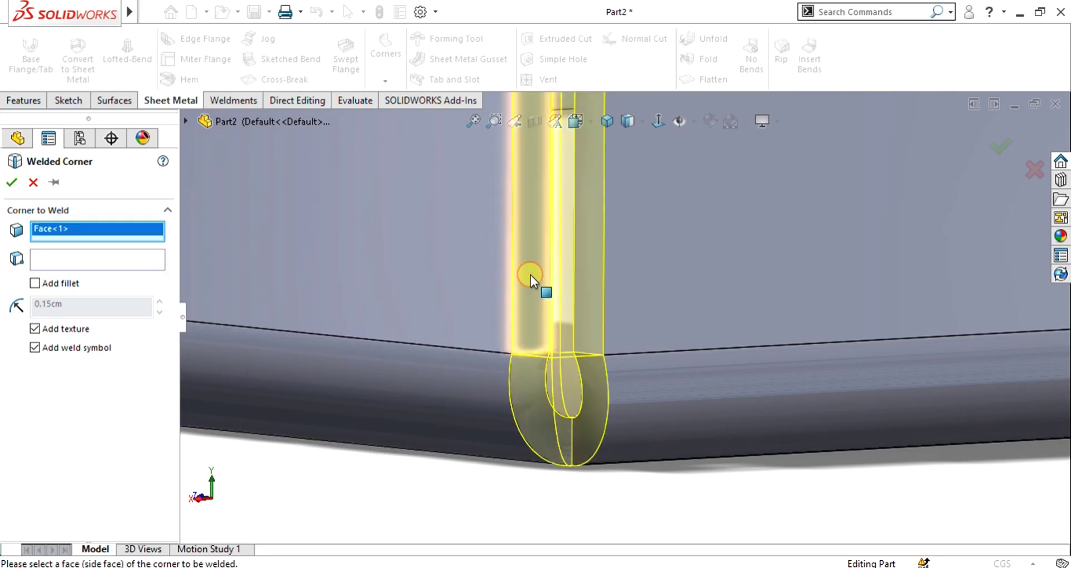
Examine the weld preview at the selected box corner up close and from several angles.
scroll(642, 351, "up", 3)
middle_click_drag(642, 352, 673, 345)
scroll(671, 317, "up", 5)
scroll(621, 205, "down", 6)
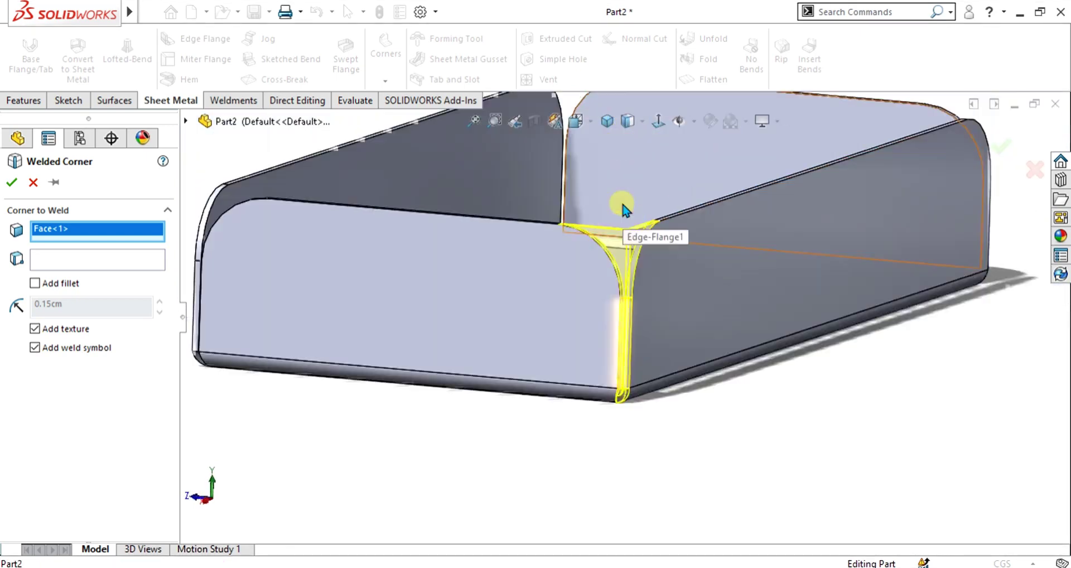
scroll(613, 273, "down", 4)
middle_click_drag(611, 279, 610, 309)
scroll(611, 308, "up", 8)
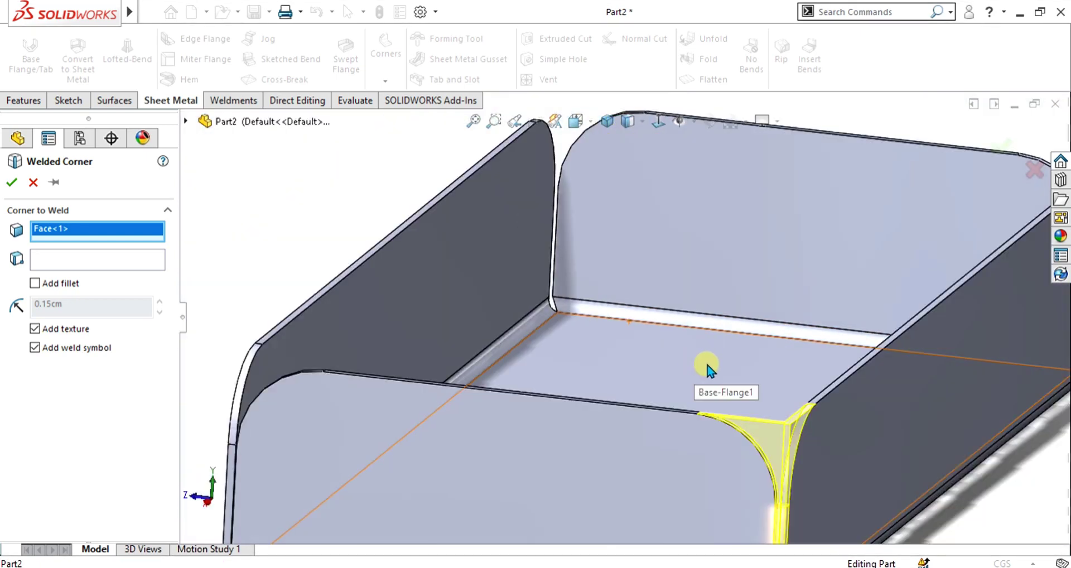
scroll(726, 406, "down", 3)
scroll(674, 394, "down", 6)
middle_click_drag(674, 392, 641, 358)
scroll(681, 318, "up", 3)
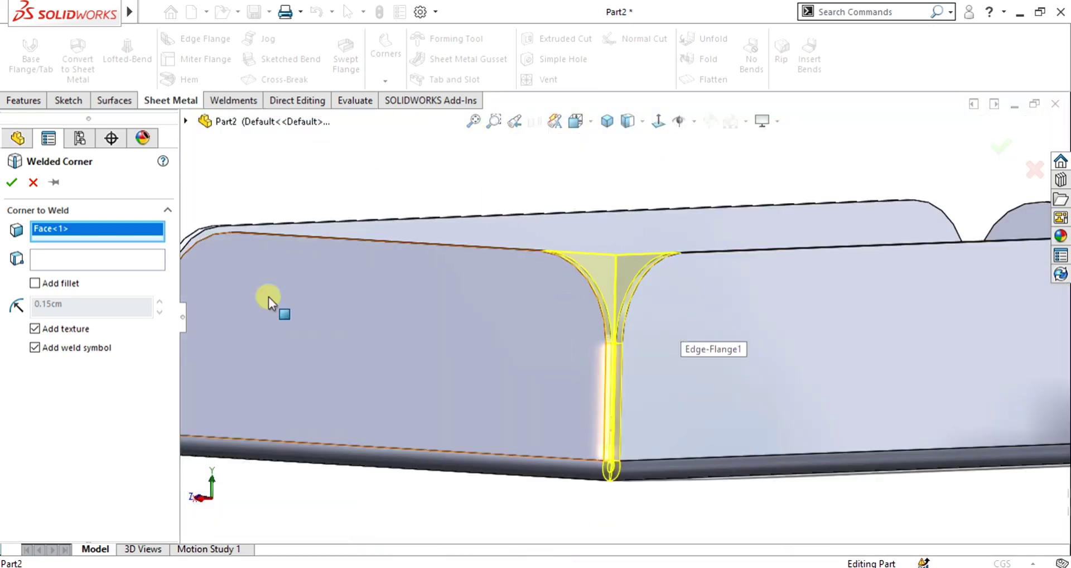
Add a 0.15 cm fillet to the welded corner and compare the bend-end preview with and without it.
left_click(34, 283)
scroll(671, 472, "down", 5)
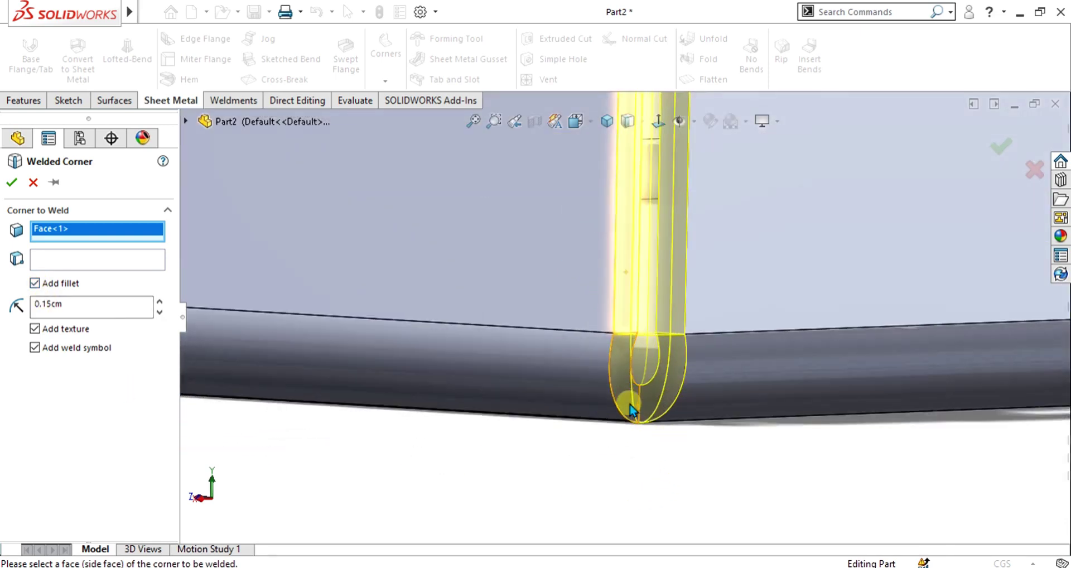
middle_click_drag(665, 377, 635, 428)
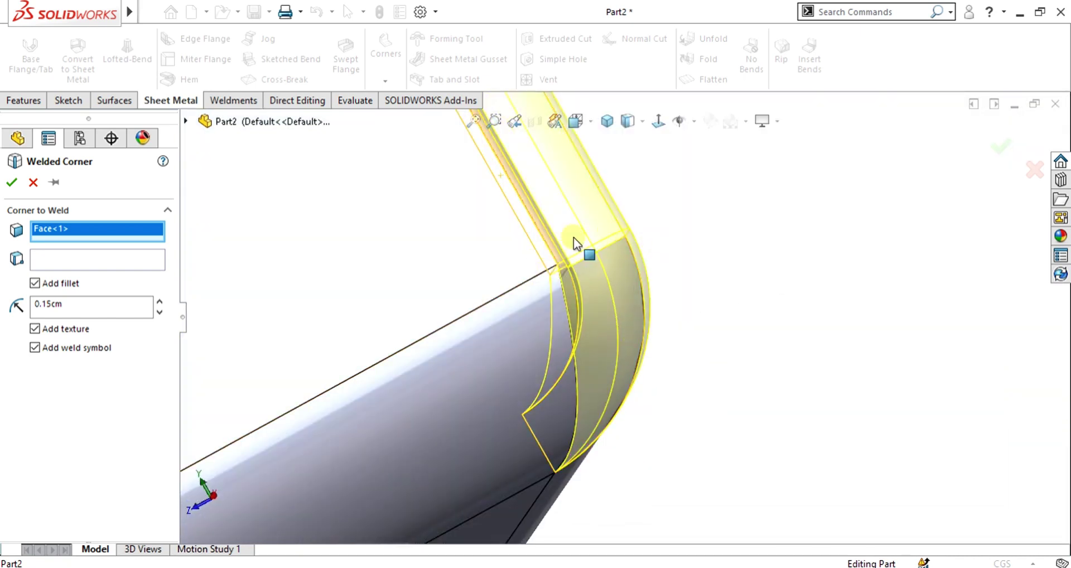
left_click(35, 284)
middle_click_drag(605, 267, 432, 274)
left_click(35, 283)
Create the welded corner with the fillet, texture and weld symbol options enabled.
middle_click_drag(720, 279, 657, 261)
scroll(655, 261, "down", 3)
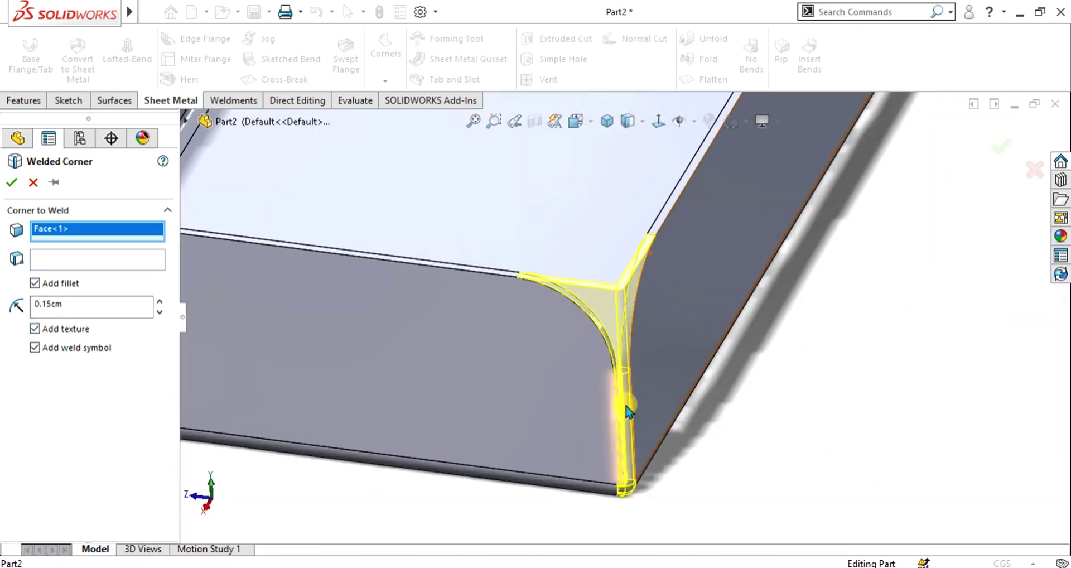
scroll(628, 413, "up", 2)
scroll(625, 254, "down", 4)
scroll(665, 364, "up", 4)
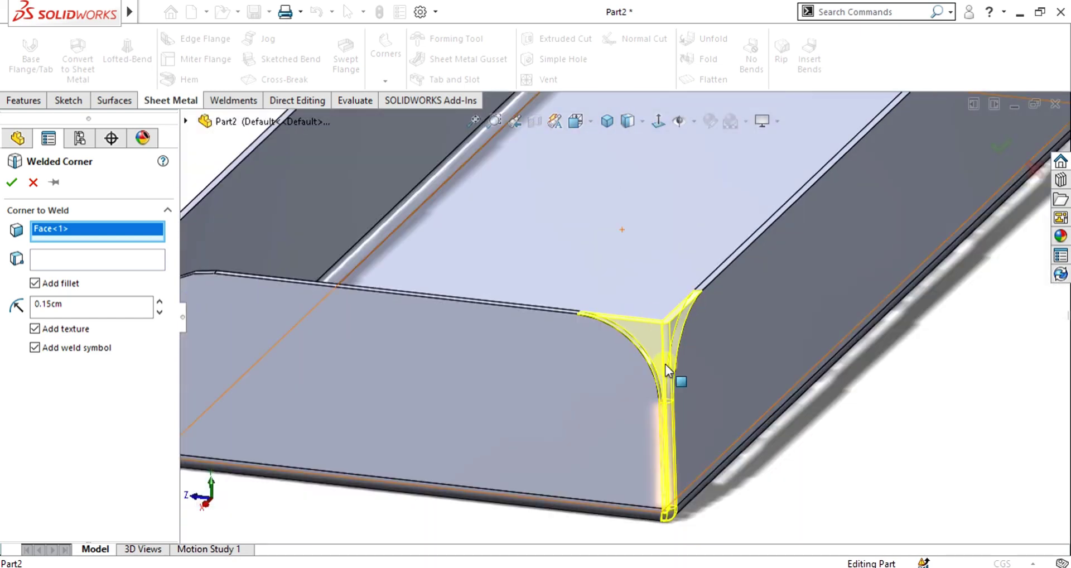
scroll(641, 340, "down", 4)
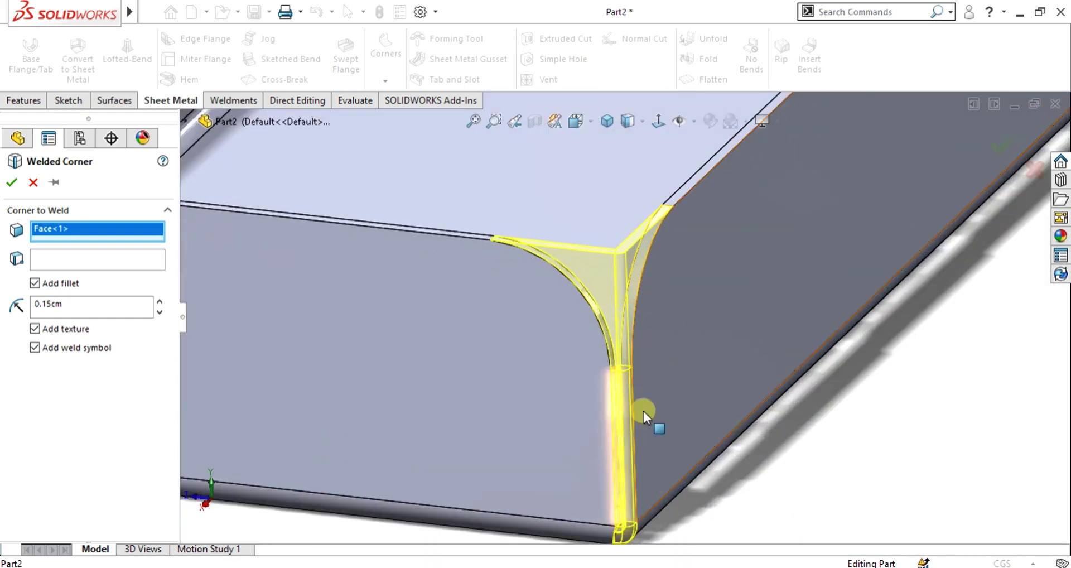
scroll(646, 418, "up", 2)
scroll(647, 425, "down", 3)
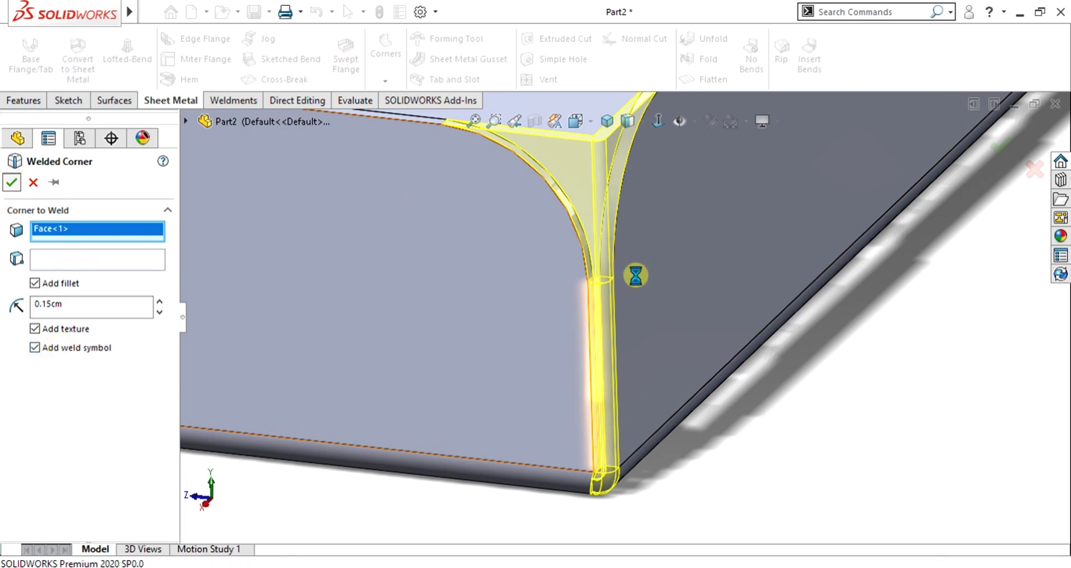
Examine the finished weld bead and its filleted bend end at the box corner.
middle_click_drag(620, 317, 621, 237)
scroll(605, 313, "down", 3)
middle_click_drag(605, 314, 536, 297)
scroll(625, 312, "up", 5)
middle_click_drag(625, 312, 630, 342)
scroll(629, 342, "down", 3)
scroll(630, 343, "up", 8)
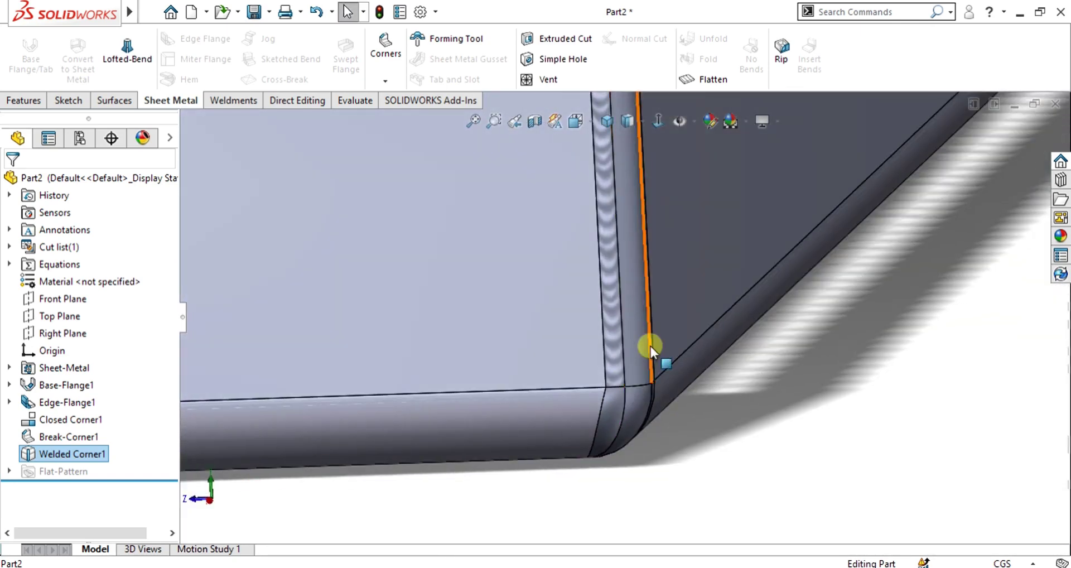
scroll(648, 305, "up", 2)
scroll(622, 279, "down", 7)
middle_click_drag(628, 273, 622, 299)
scroll(621, 305, "up", 2)
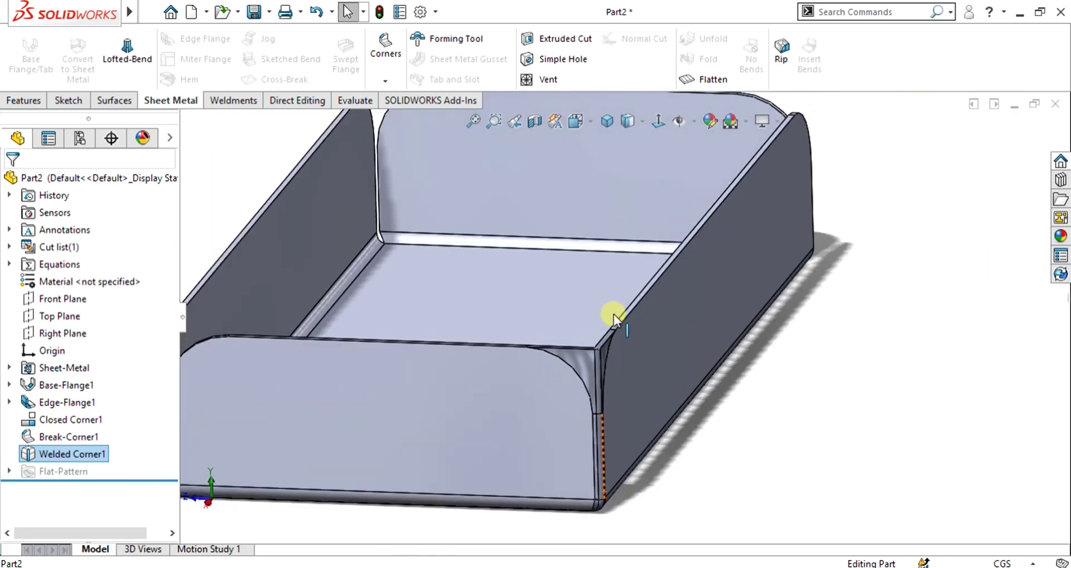
Show the part's feature dimensions and reference annotations in the model view.
left_click(10, 229)
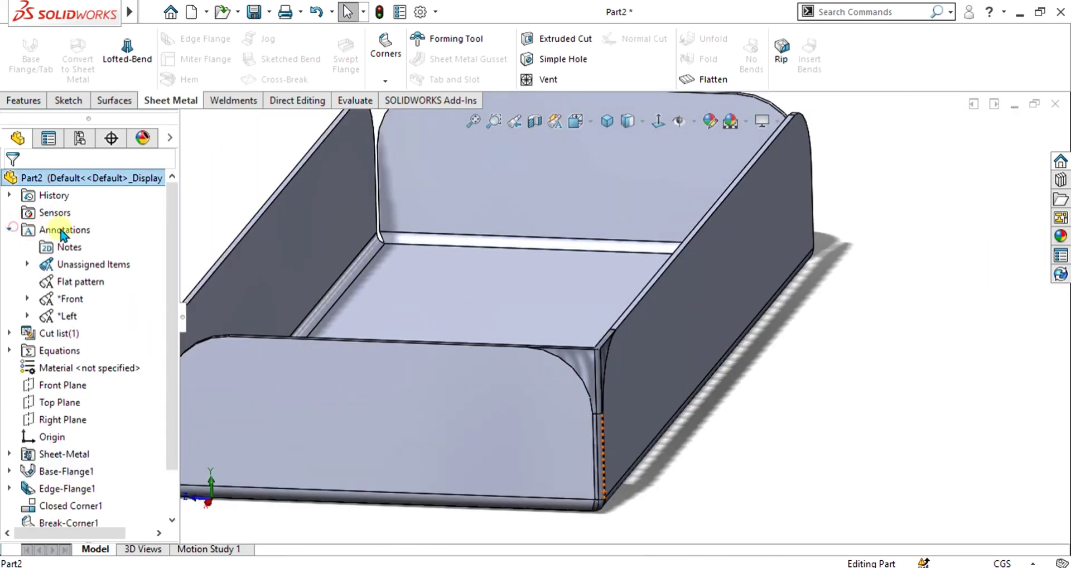
right_click(67, 229)
left_click(129, 282)
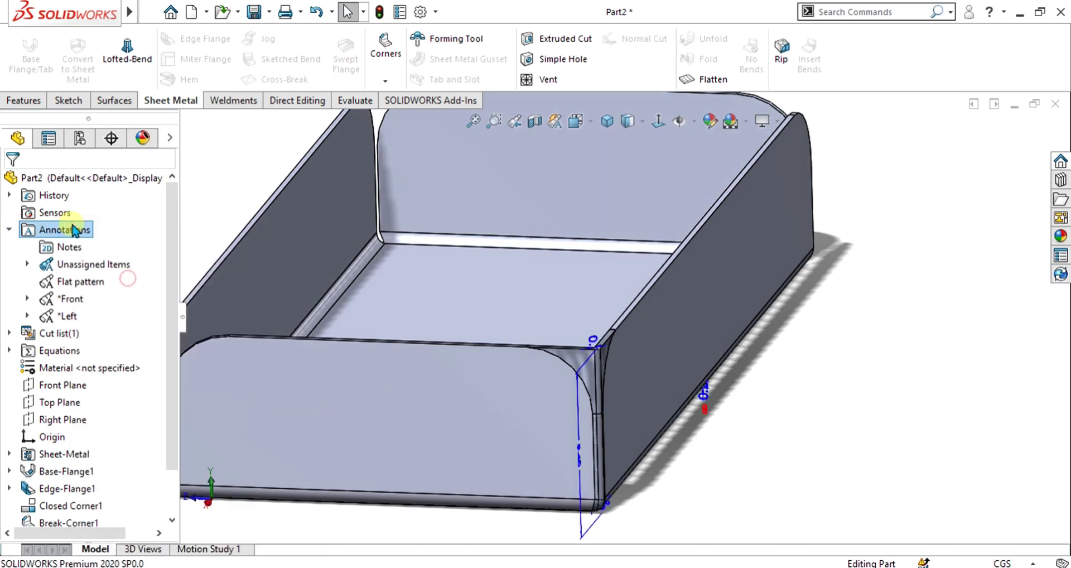
right_click(73, 230)
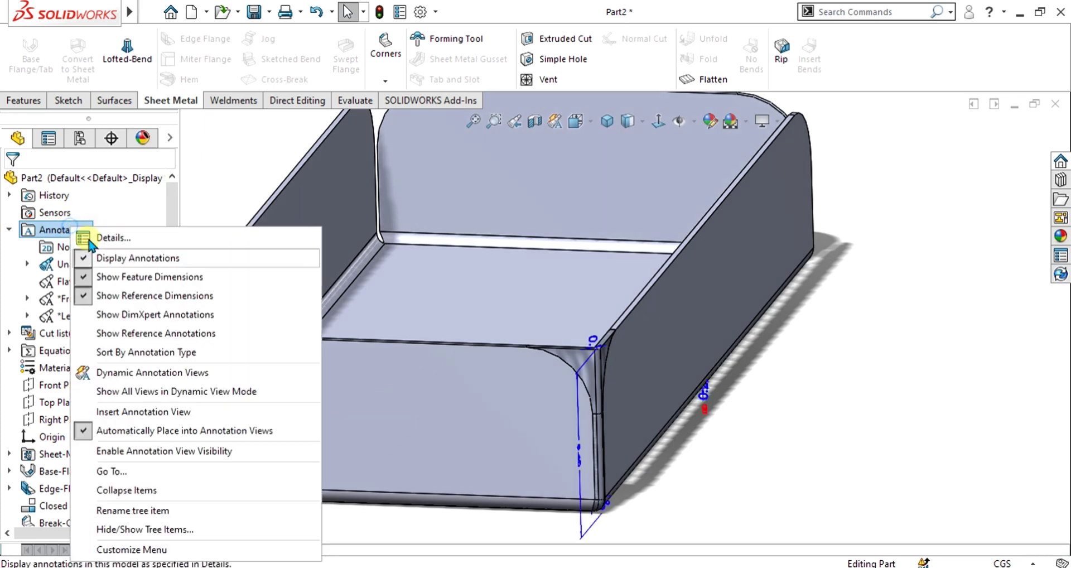
left_click(119, 330)
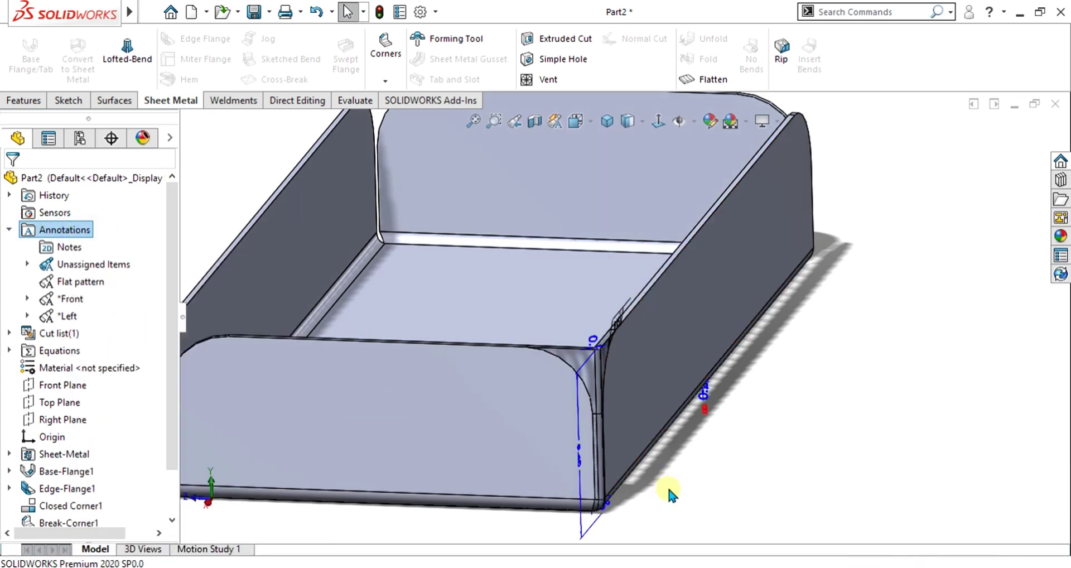
Examine the weld symbol and the dimensions displayed around the welded corner.
middle_click_drag(667, 484, 548, 316)
left_click_drag(517, 323, 511, 280)
scroll(511, 280, "down", 5)
scroll(503, 312, "up", 8)
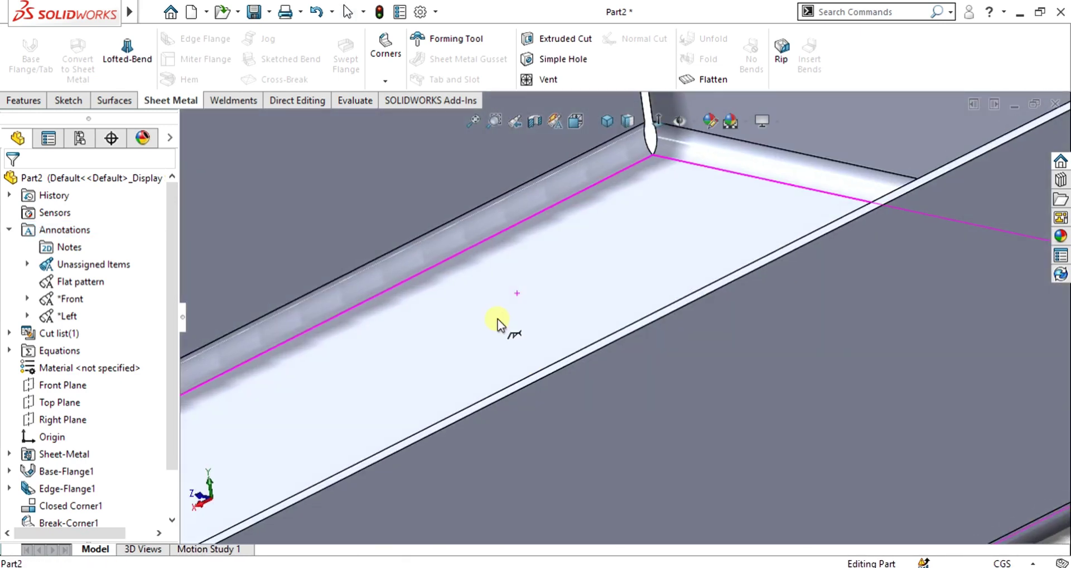
scroll(427, 440, "up", 2)
scroll(457, 392, "down", 5)
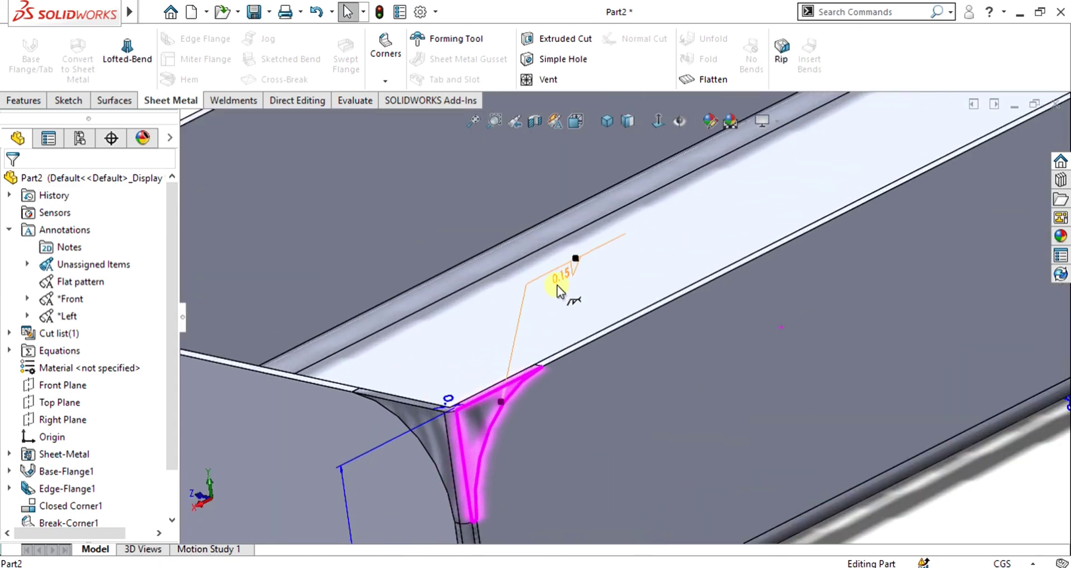
scroll(565, 284, "up", 5)
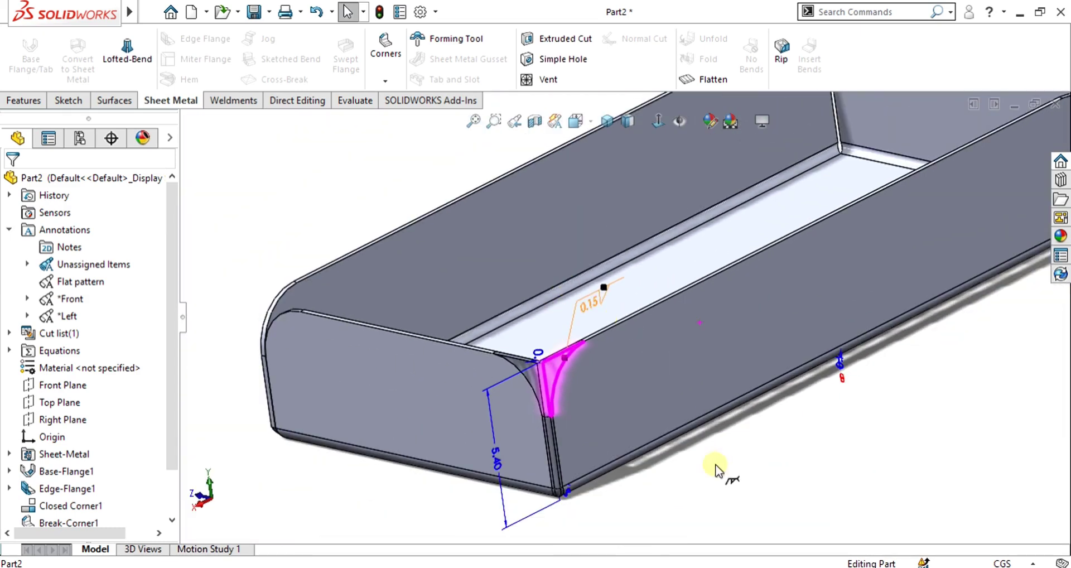
left_click(695, 478)
scroll(672, 479, "up", 3)
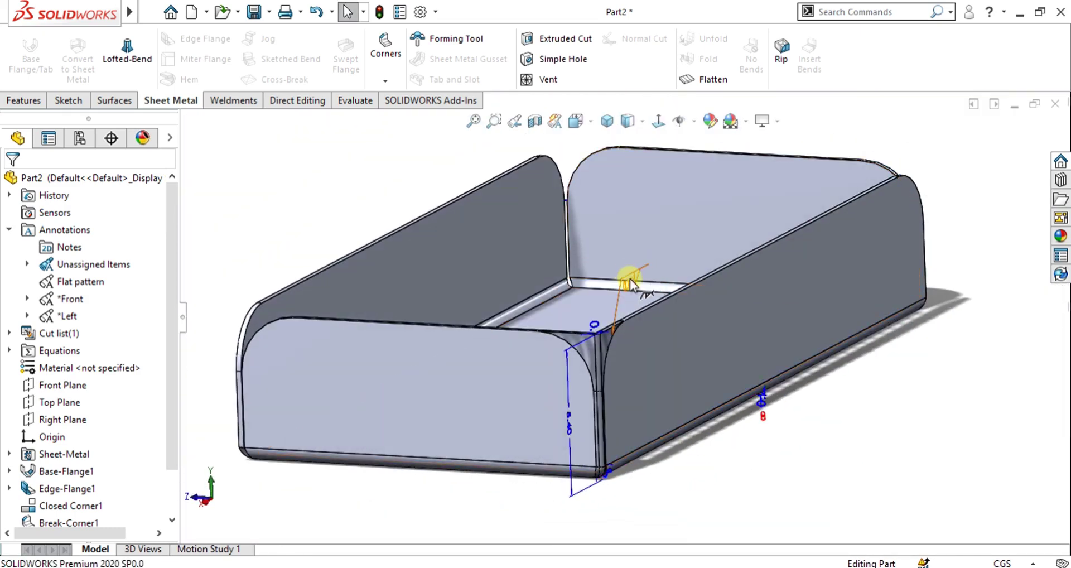
Reposition the 90° bend angle, 0.20 thickness and 0.10 gap dimensions so they are legible around the welded corner.
left_click(760, 387)
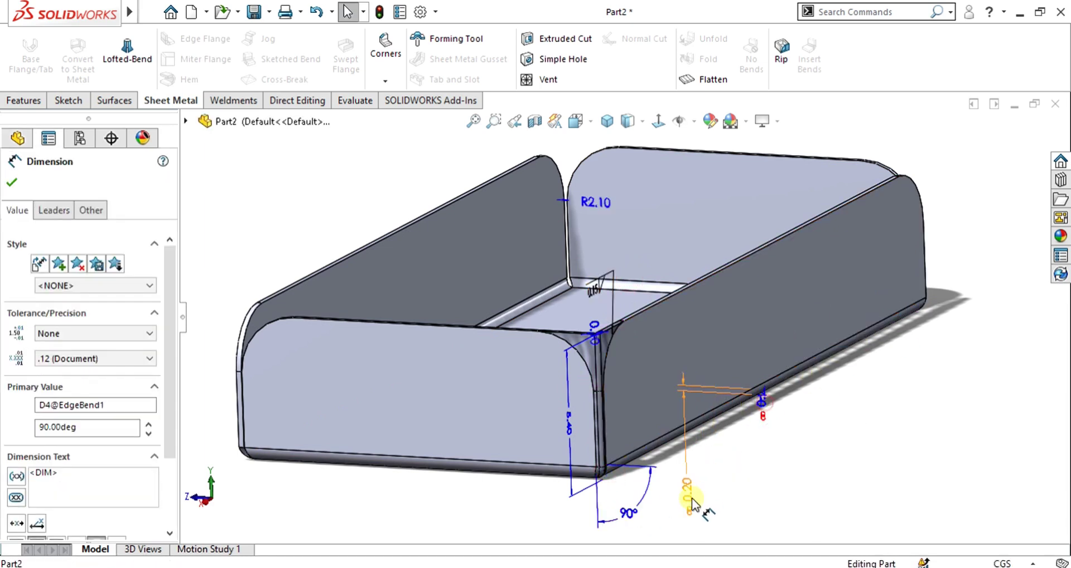
left_click(691, 502)
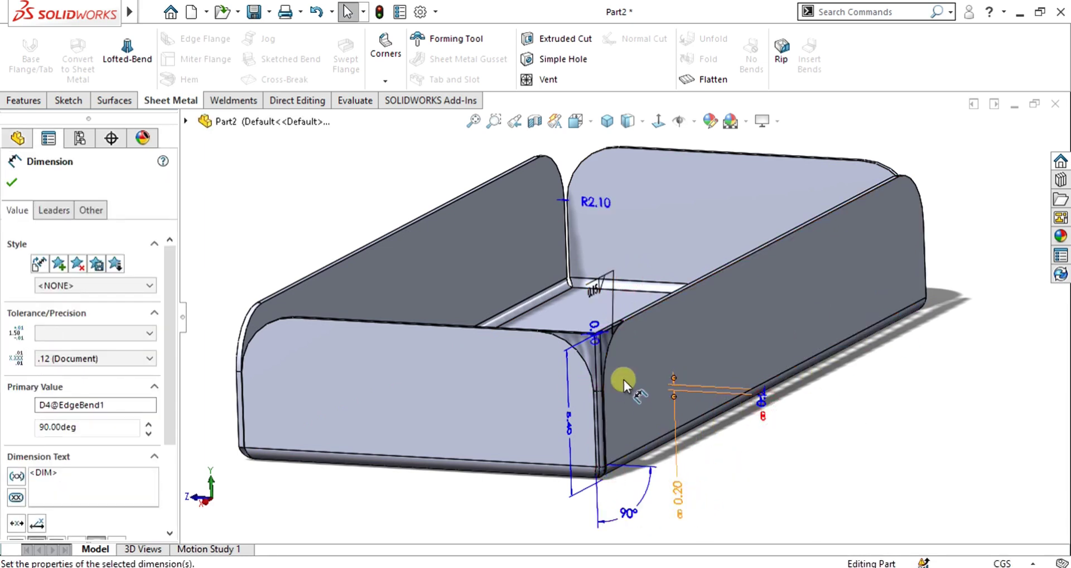
left_click(552, 286)
scroll(555, 285, "up", 2)
left_click(12, 183)
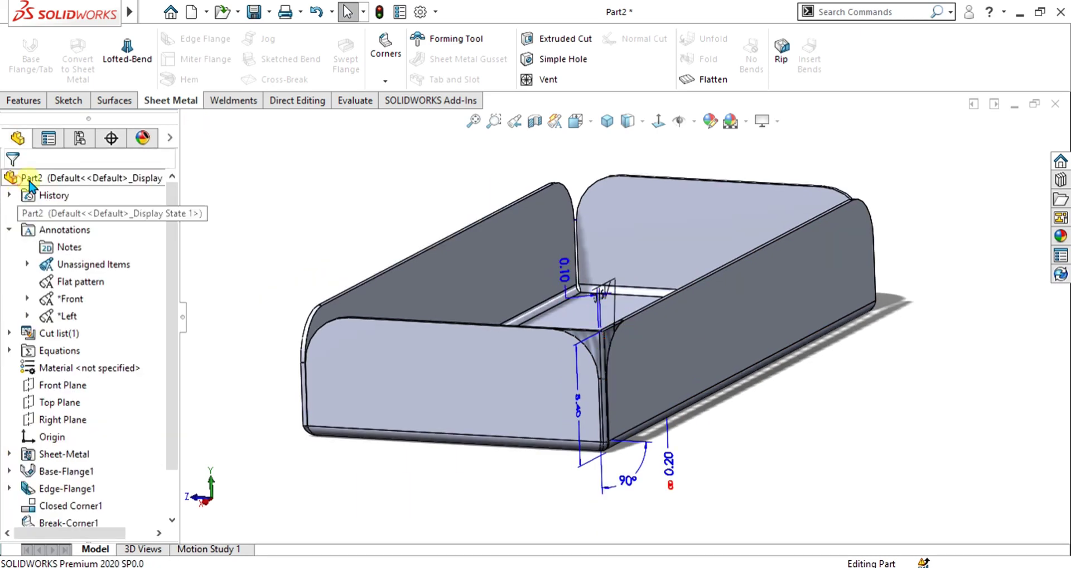
Move the 0.10 gap dimension below the welded corner, clear of the box.
middle_click_drag(640, 262, 557, 296)
scroll(383, 333, "down", 4)
middle_click_drag(383, 332, 509, 471)
left_click(596, 468)
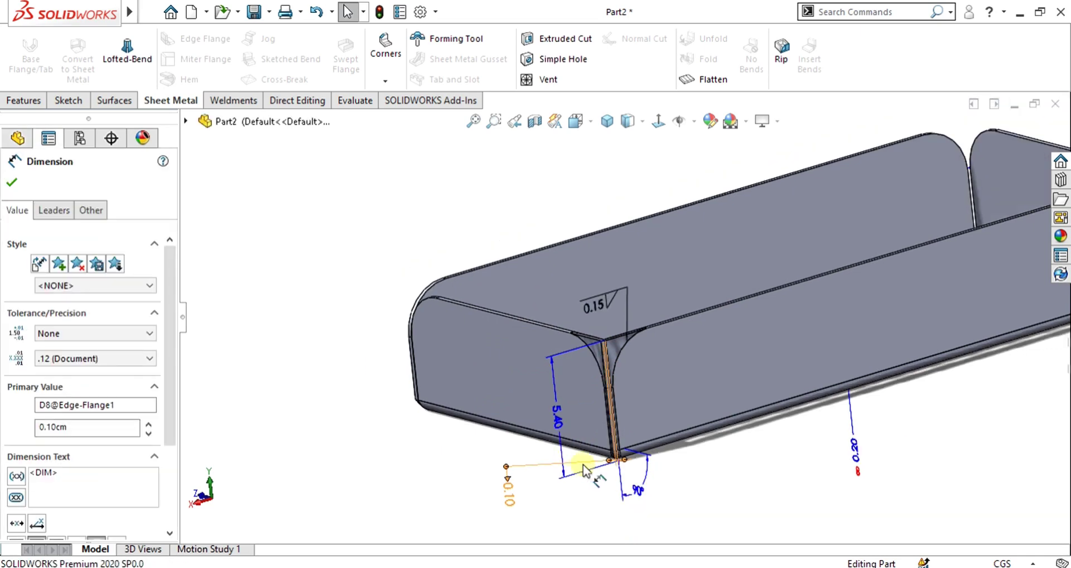
key("z")
left_click(12, 183)
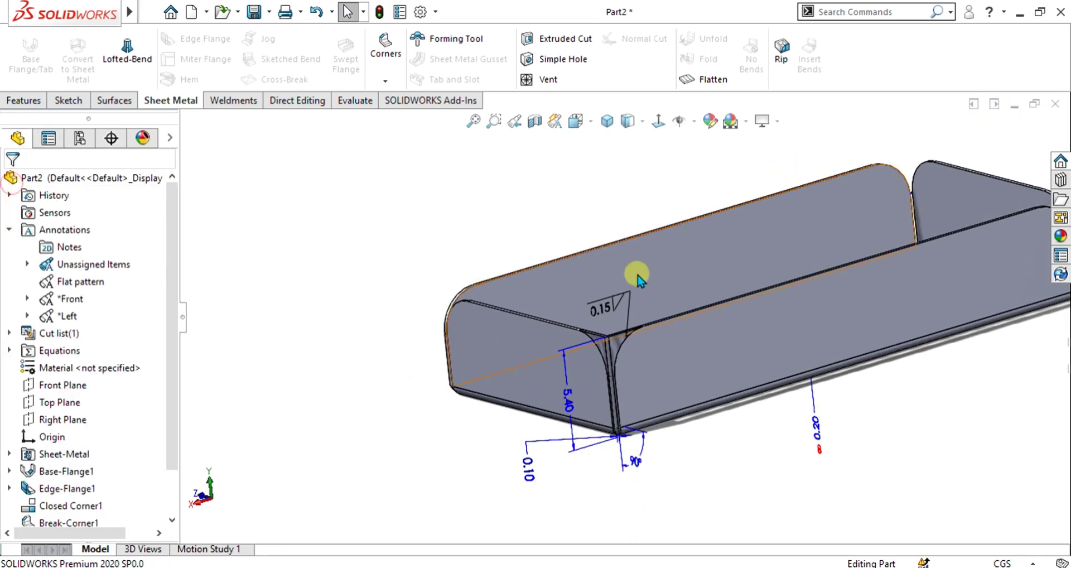
scroll(624, 424, "down", 1)
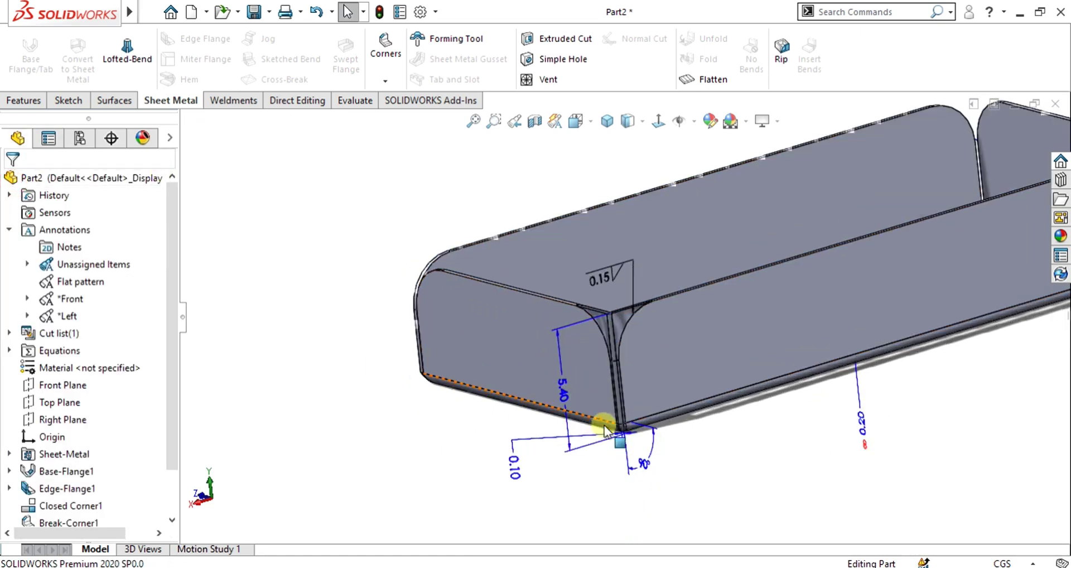
middle_click_drag(664, 412, 680, 385)
left_click(386, 78)
left_click(389, 76)
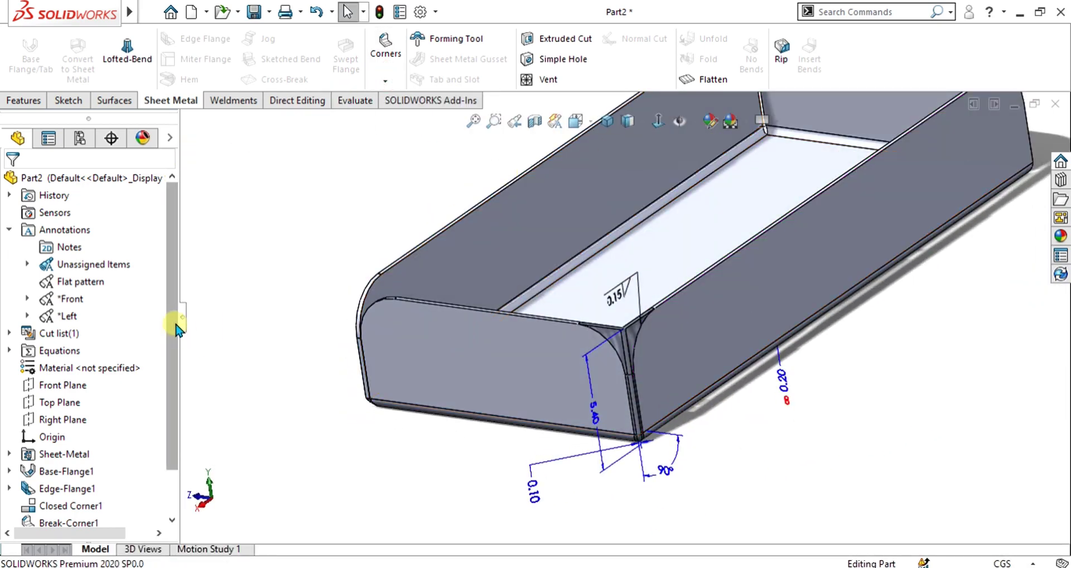
scroll(176, 330, "down", 2)
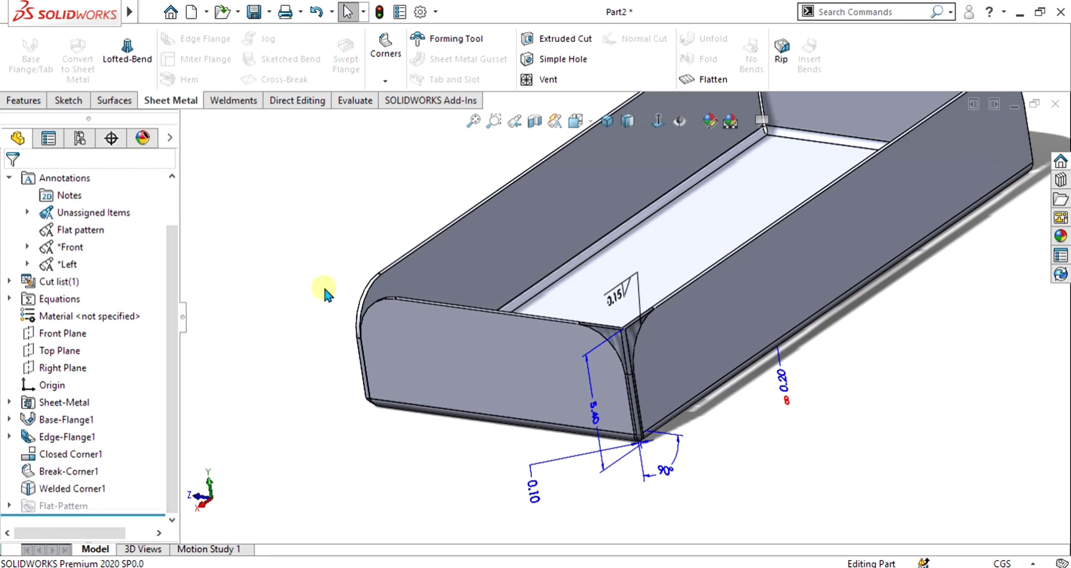
scroll(777, 310, "up", 2)
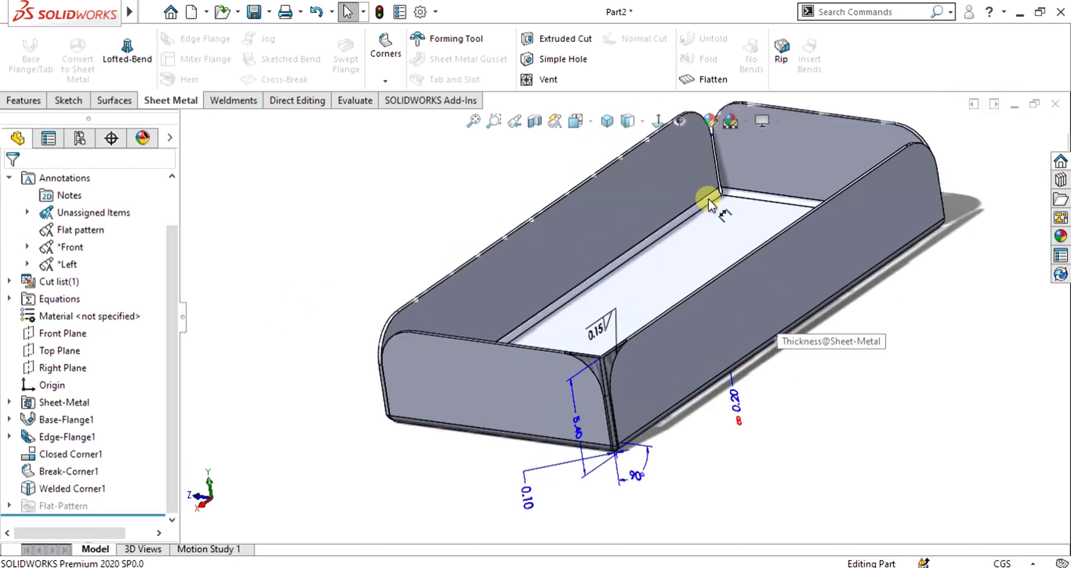